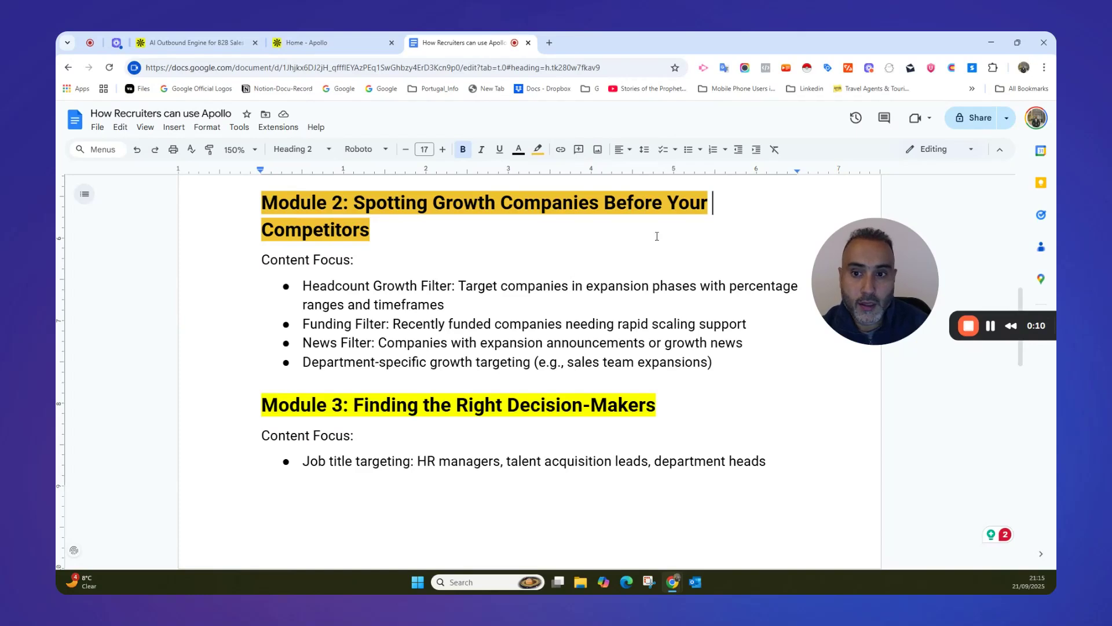
Review the Module 2 outline items on headcount growth, funding, news and department-specific growth targeting.
left_click_drag(303, 286, 447, 286)
left_click_drag(309, 322, 378, 323)
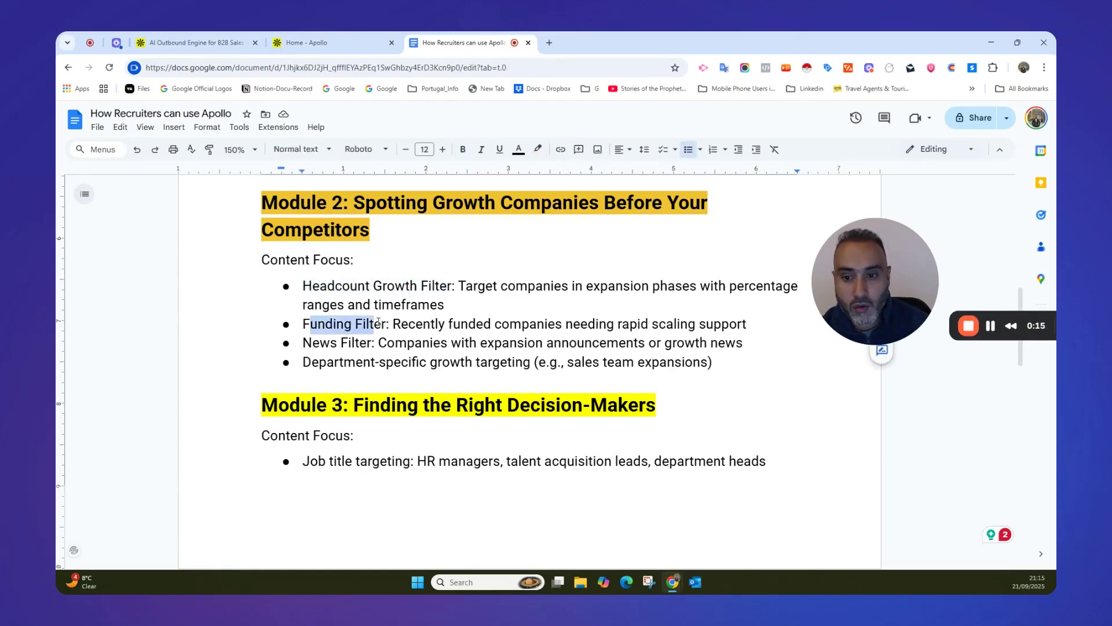
left_click_drag(303, 342, 377, 343)
left_click_drag(311, 363, 447, 369)
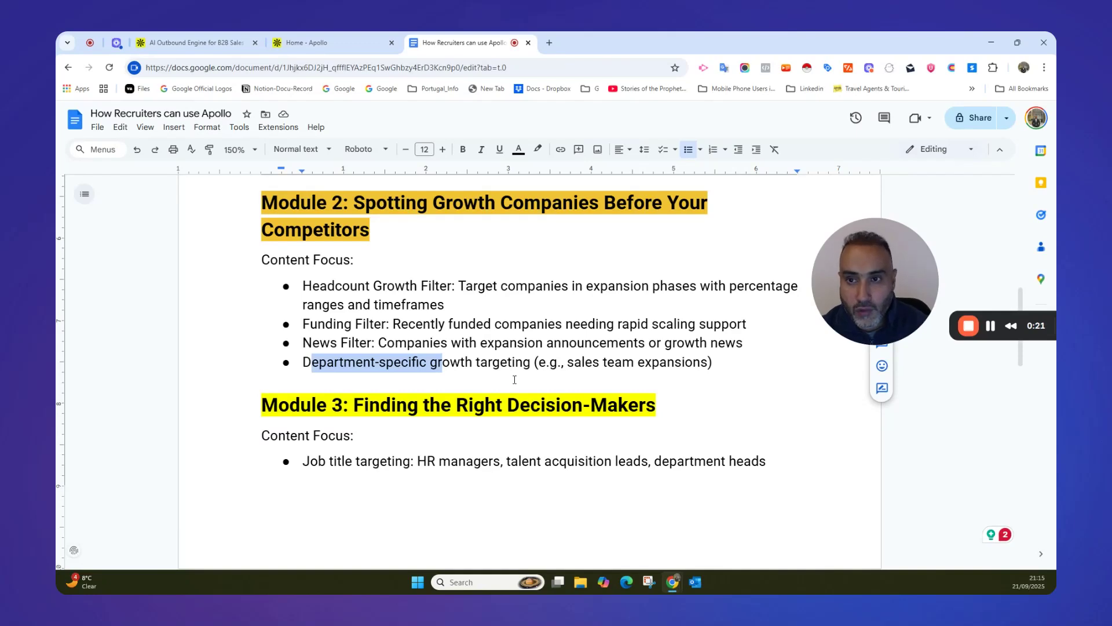
left_click(383, 269)
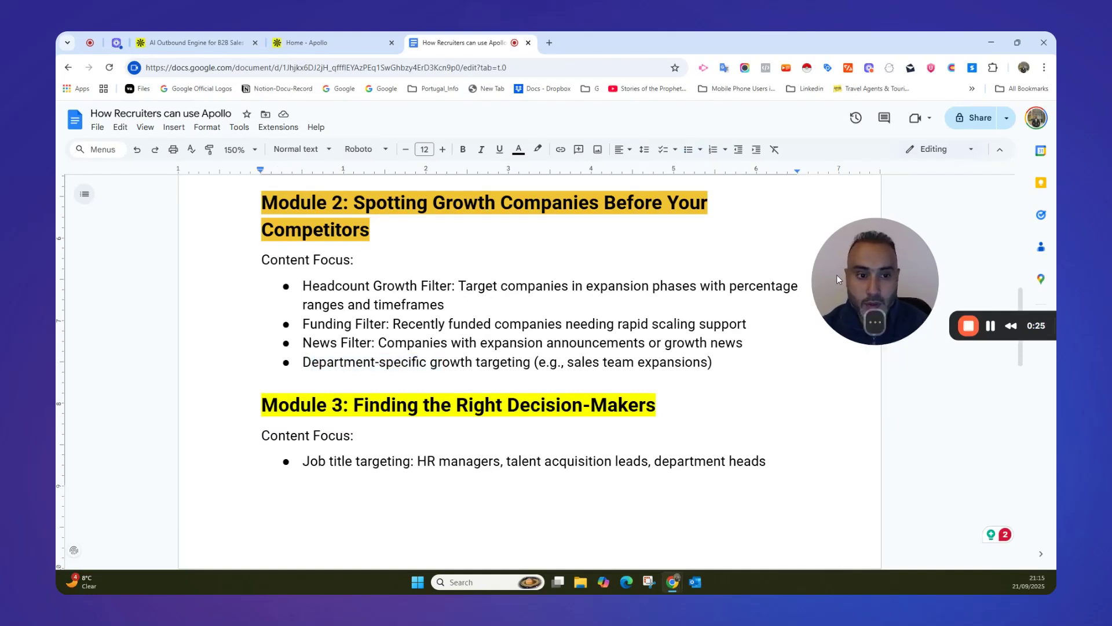
left_click_drag(839, 272, 847, 277)
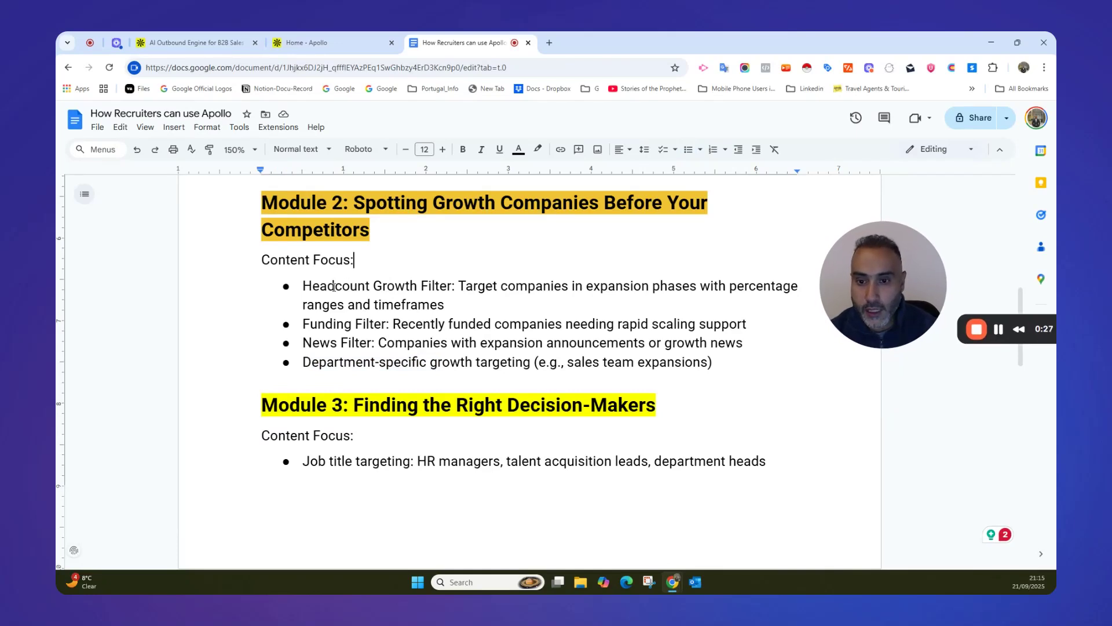
left_click_drag(335, 286, 445, 291)
left_click_drag(302, 324, 386, 325)
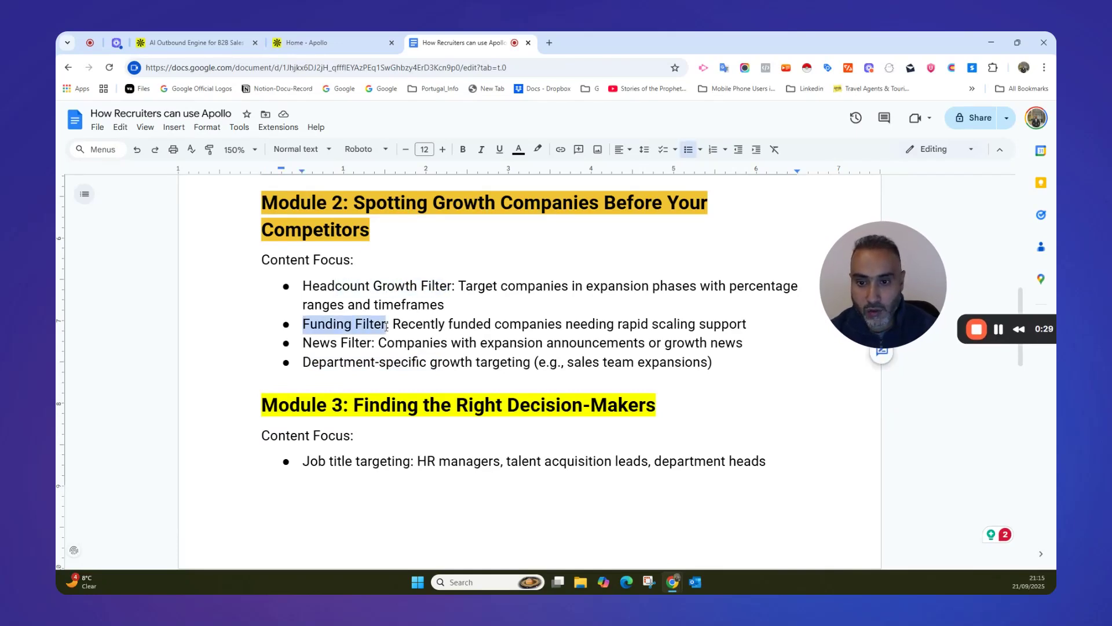
left_click(377, 344)
Switch to Apollo's people search and filter the prospects by the Seed funding stage.
left_click(313, 42)
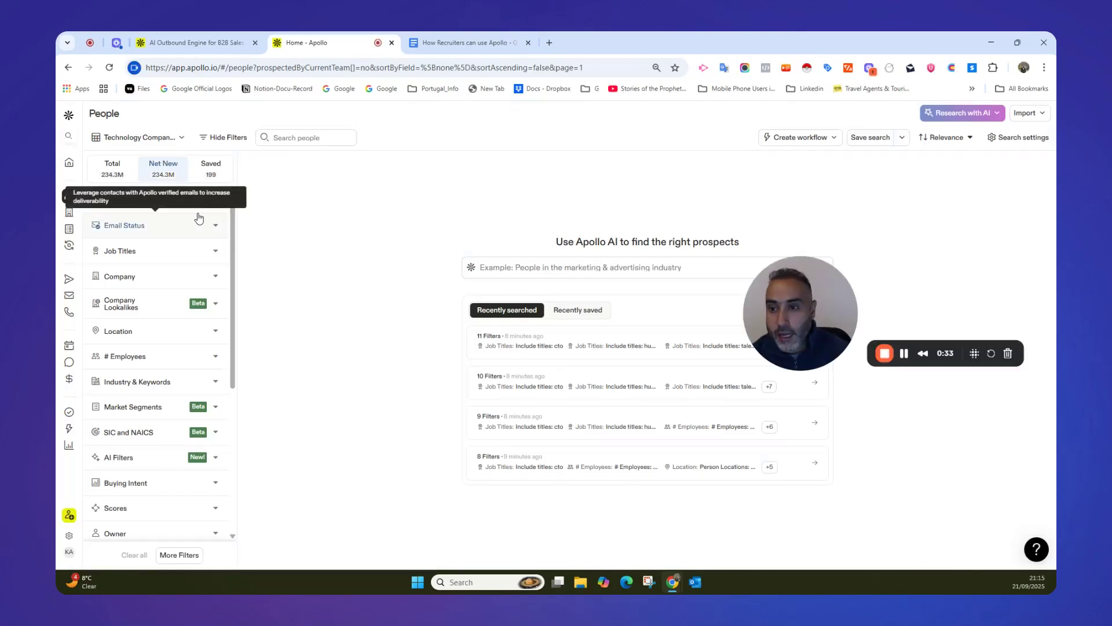
mouse_move(87, 214)
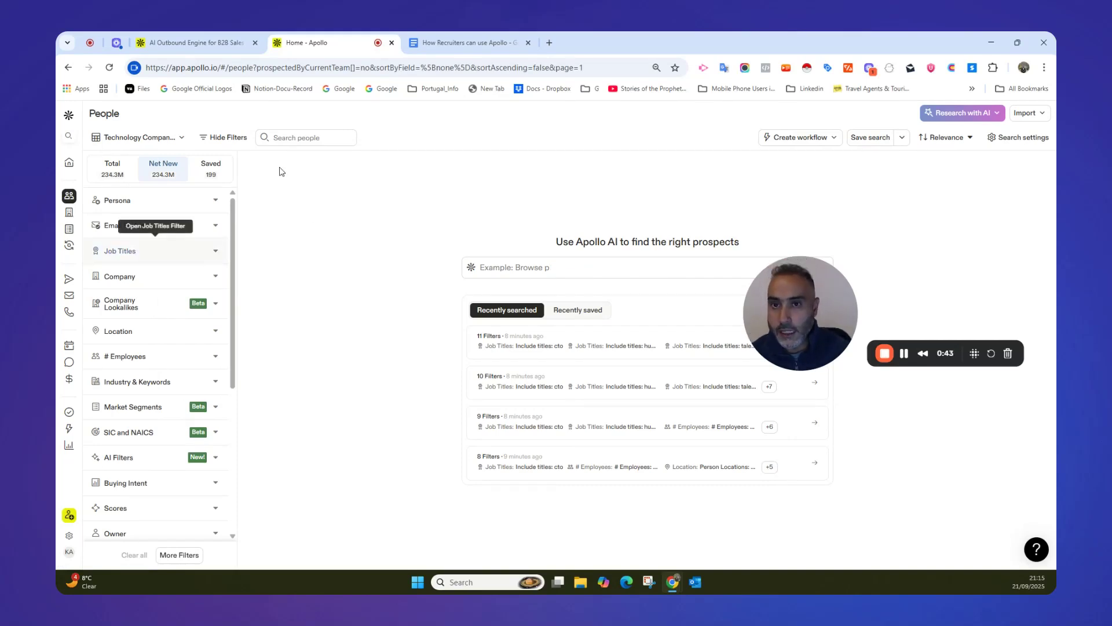
scroll(199, 257, "down", 5)
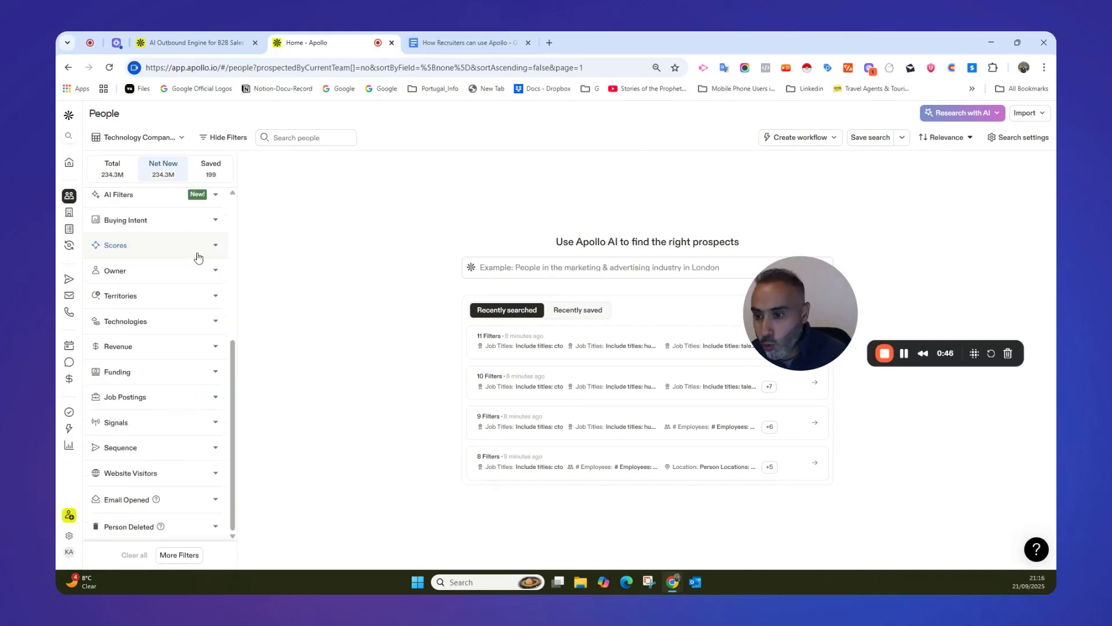
left_click(214, 373)
scroll(234, 322, "down", 3)
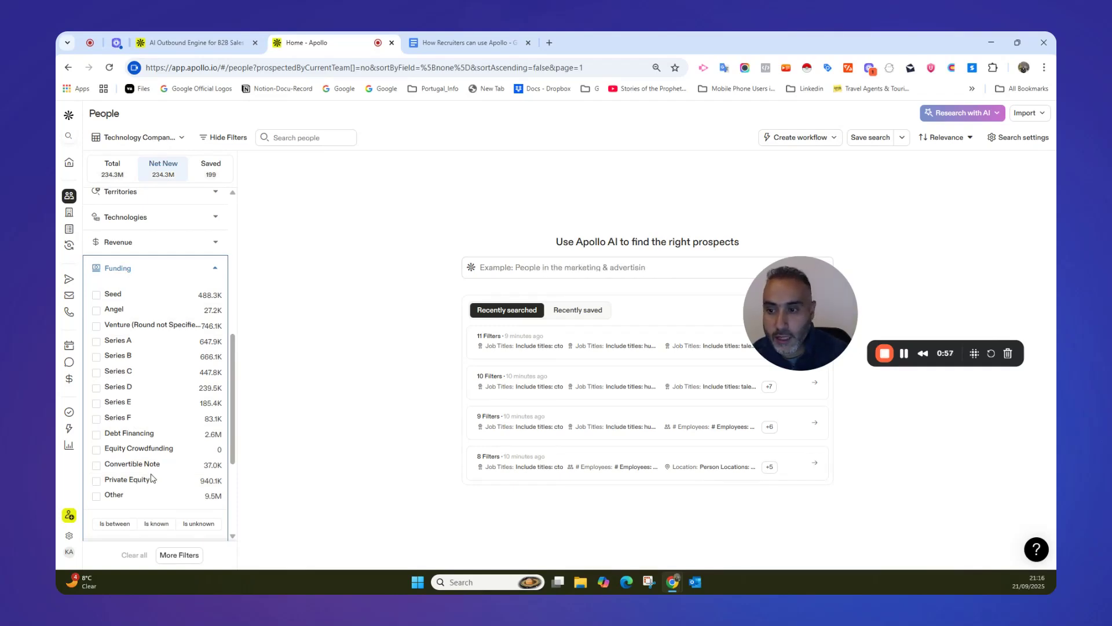
left_click(96, 294)
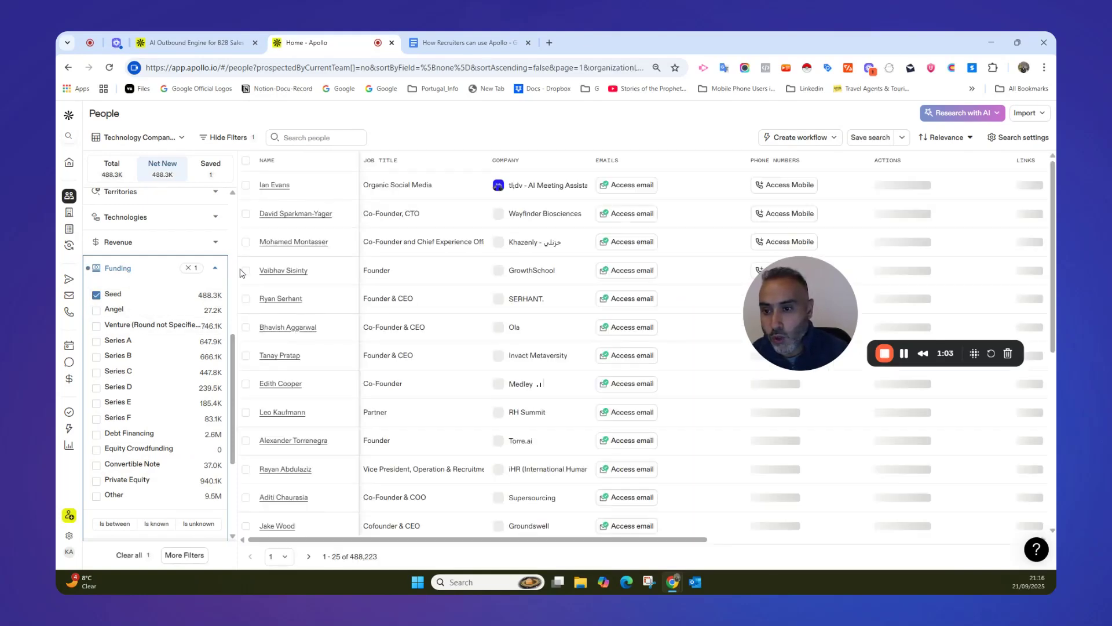
scroll(232, 359, "up", 1)
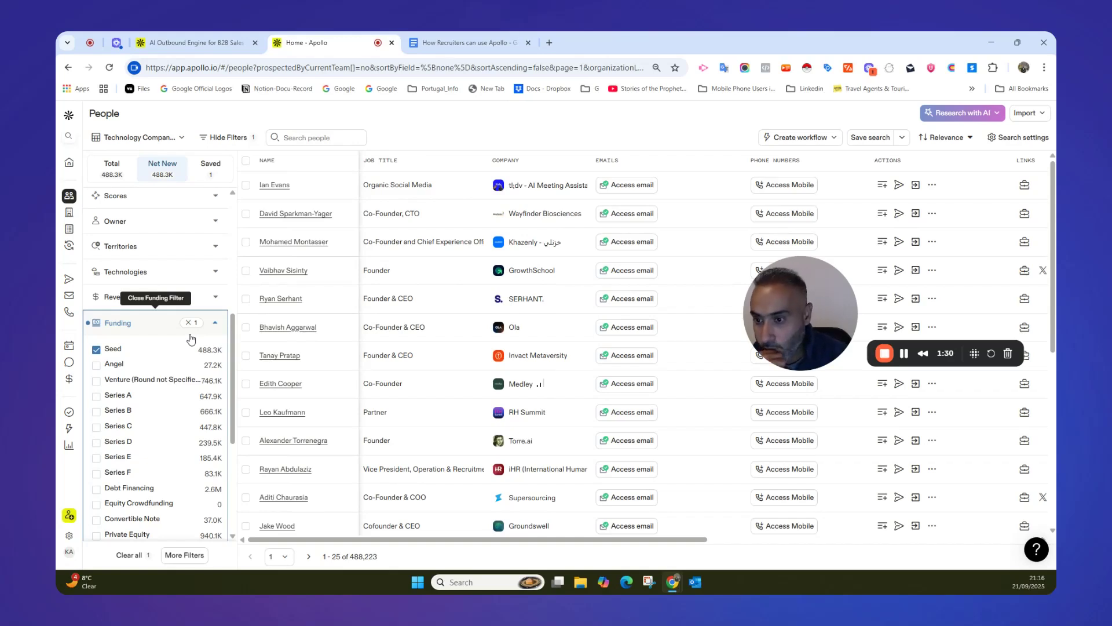
left_click(216, 324)
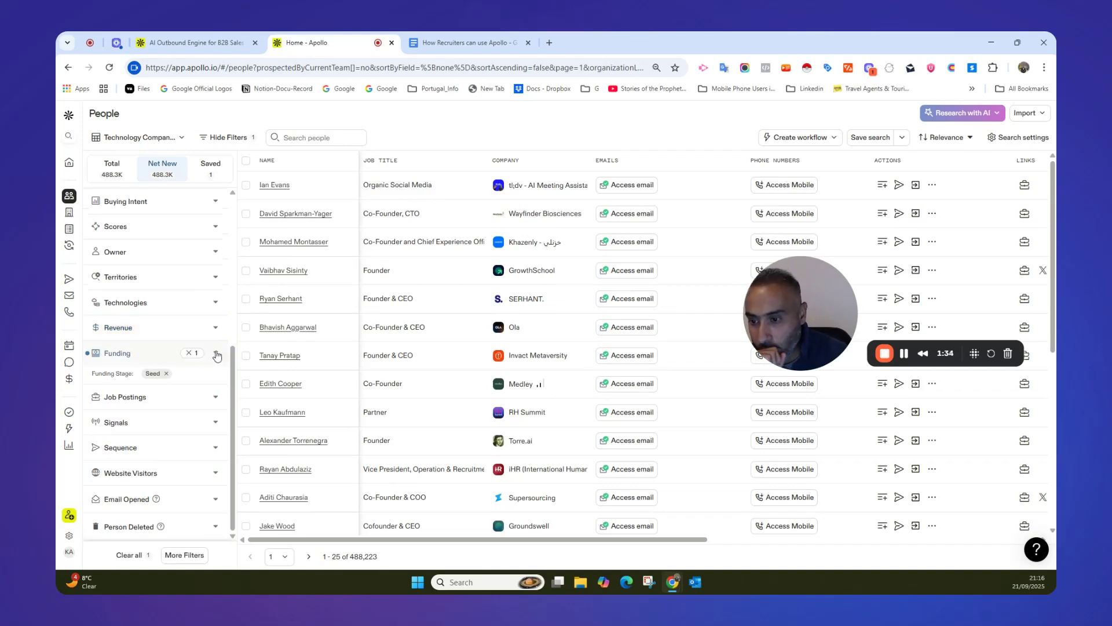
Apply a headcount growth filter with a minimum of 10% over the past 6 months.
left_click(414, 43)
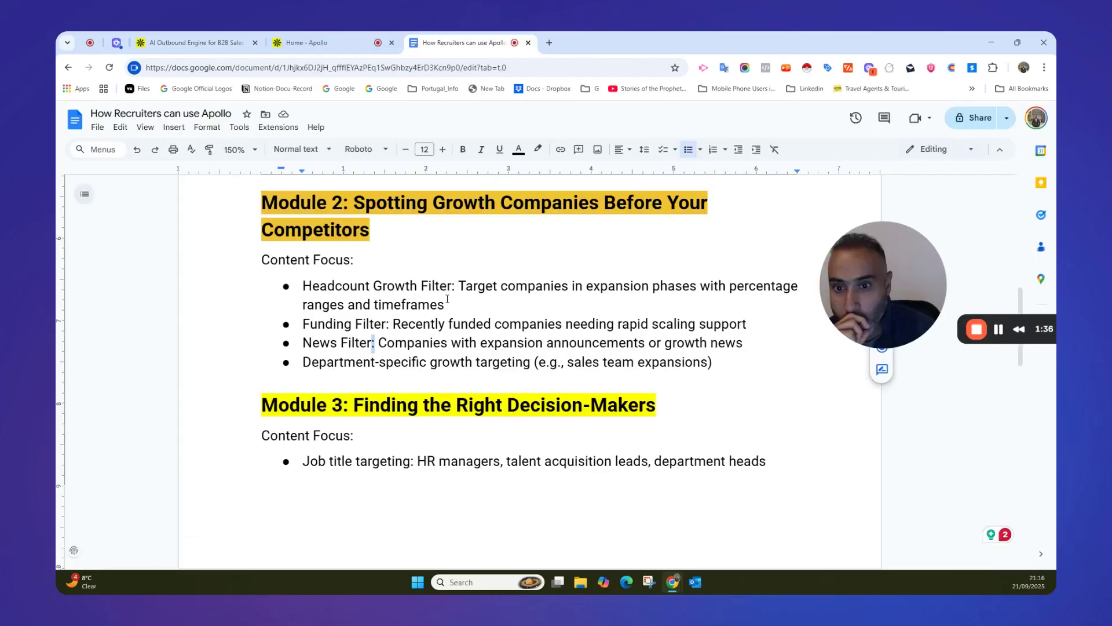
left_click(323, 45)
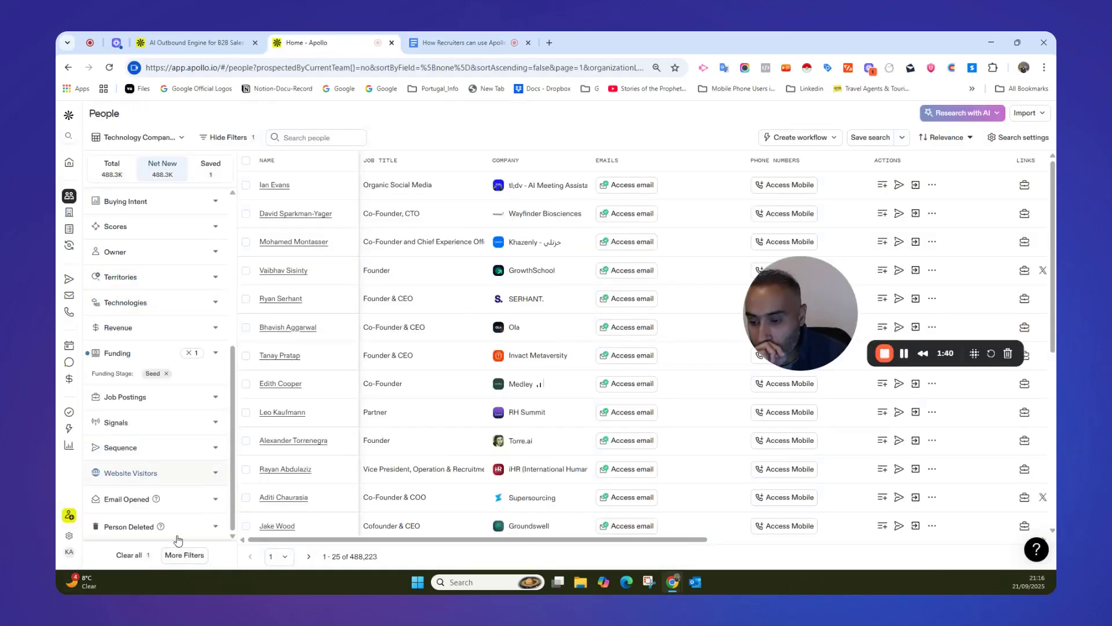
left_click(184, 556)
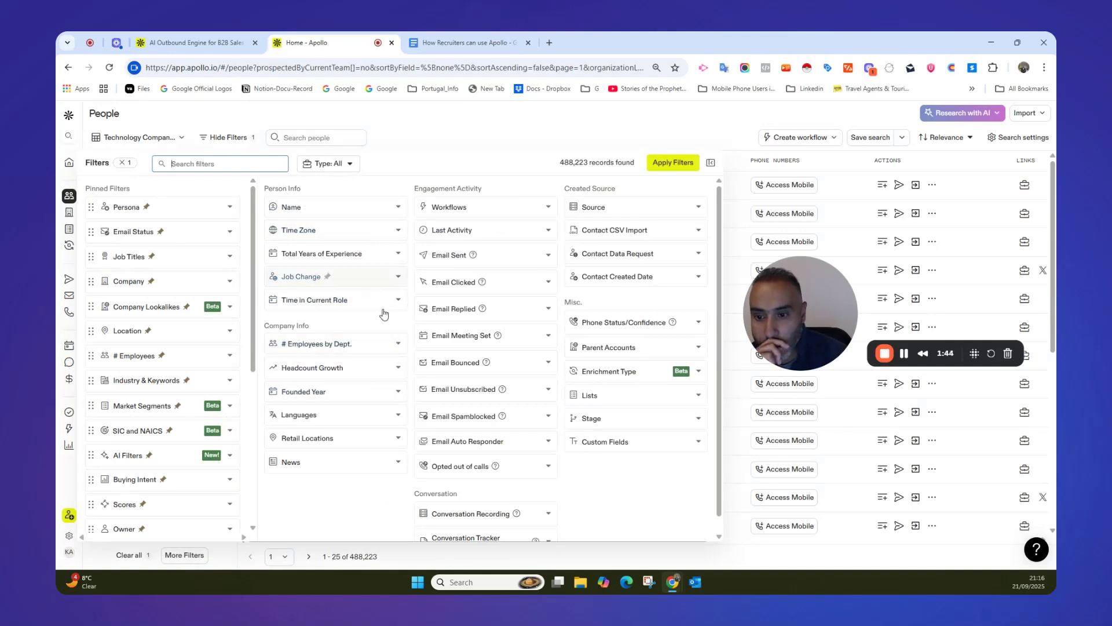
left_click(400, 369)
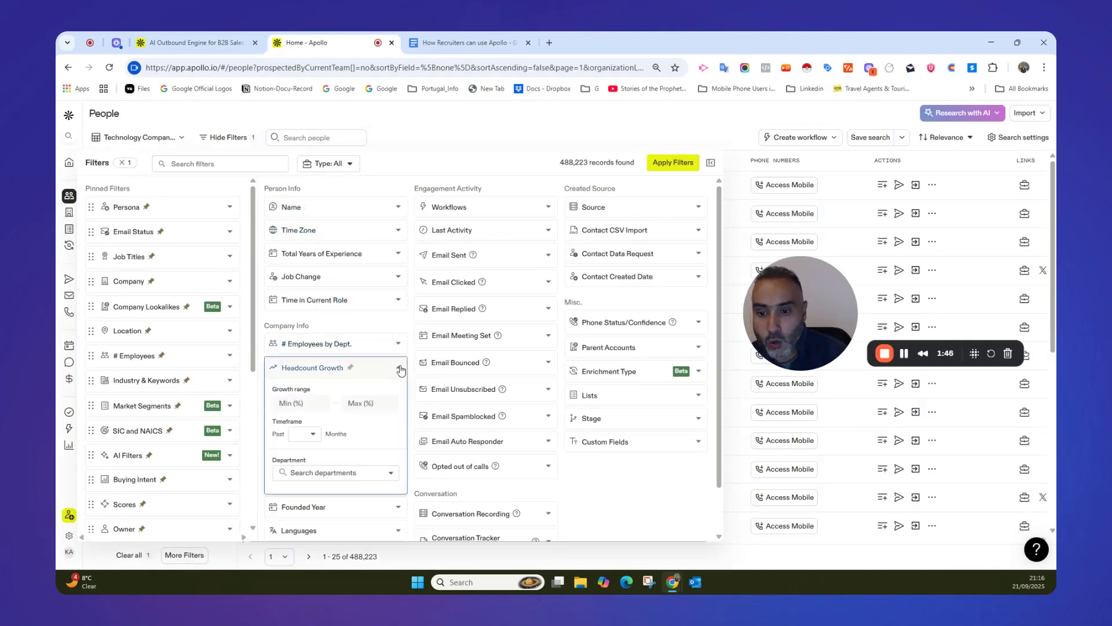
left_click(289, 400)
type("010")
left_click(313, 436)
left_click(298, 455)
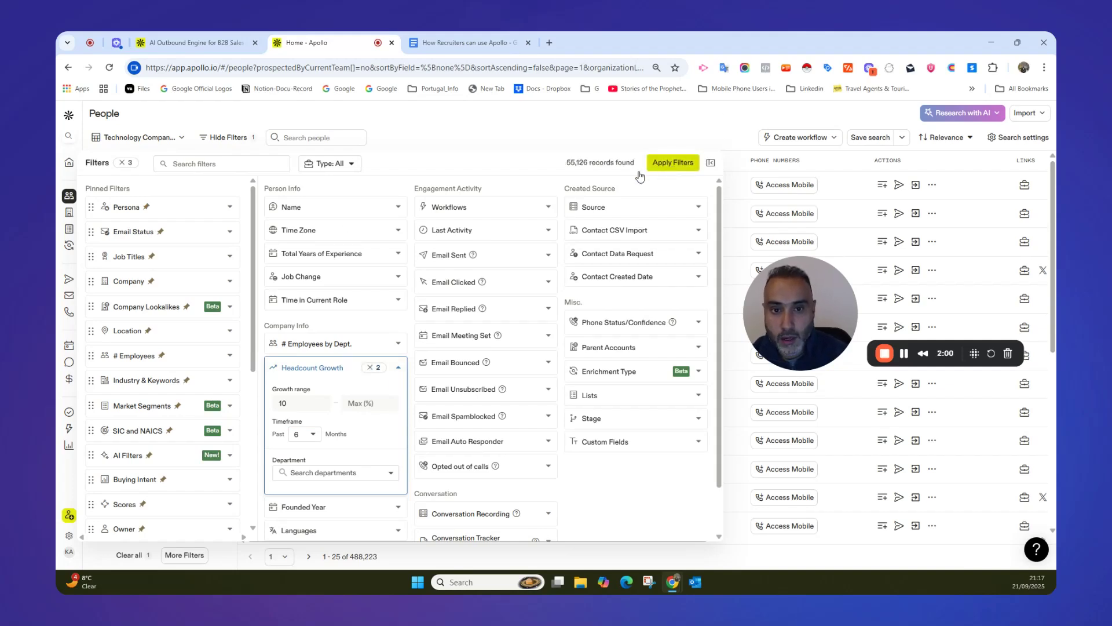
left_click(673, 163)
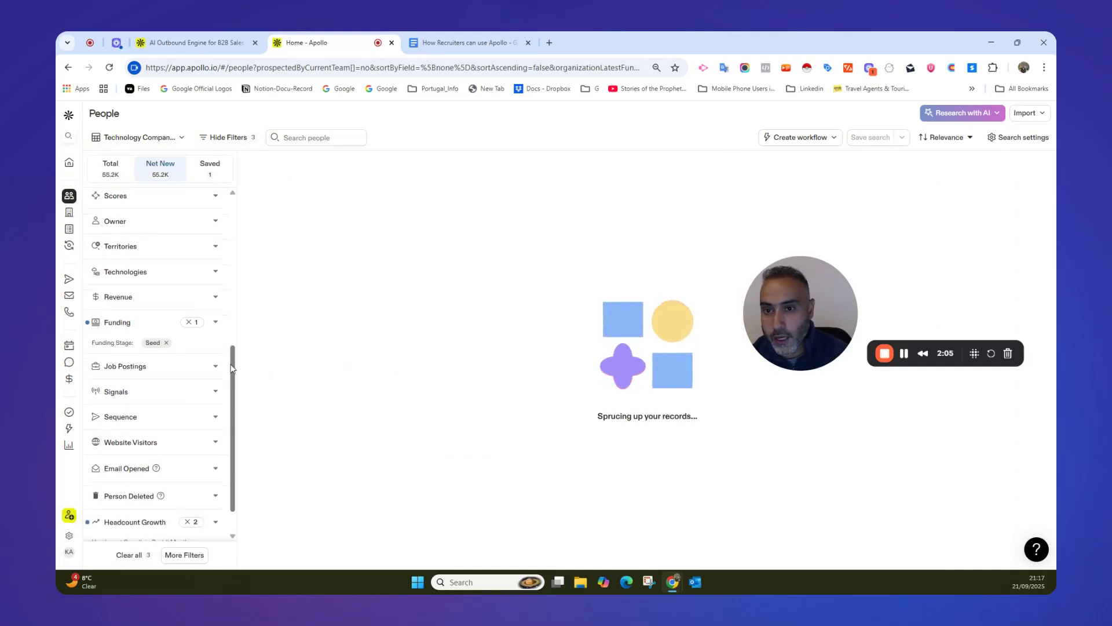
Check the news and department-specific growth items in the outline document, and review the active filters in Apollo's people search.
left_click(458, 44)
left_click_drag(306, 343, 489, 363)
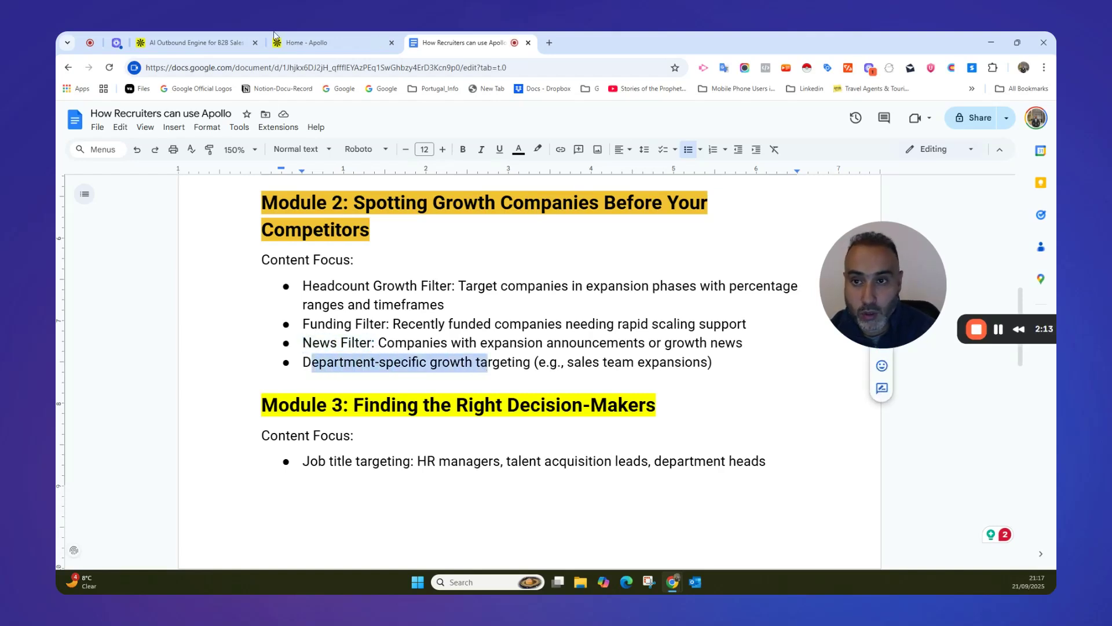
left_click(302, 42)
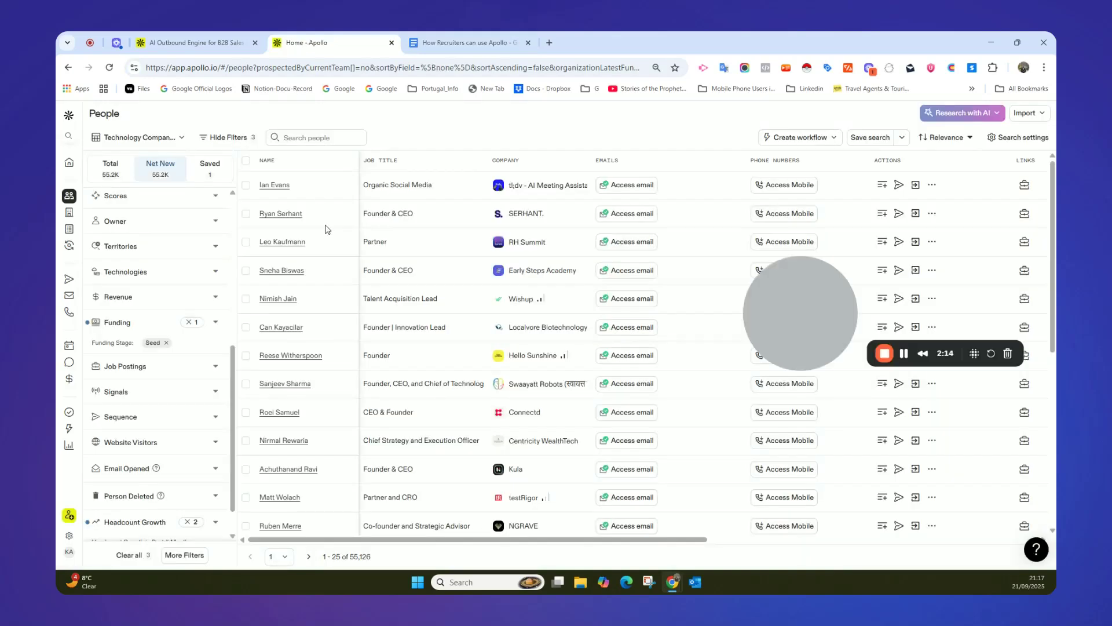
scroll(201, 450, "down", 1)
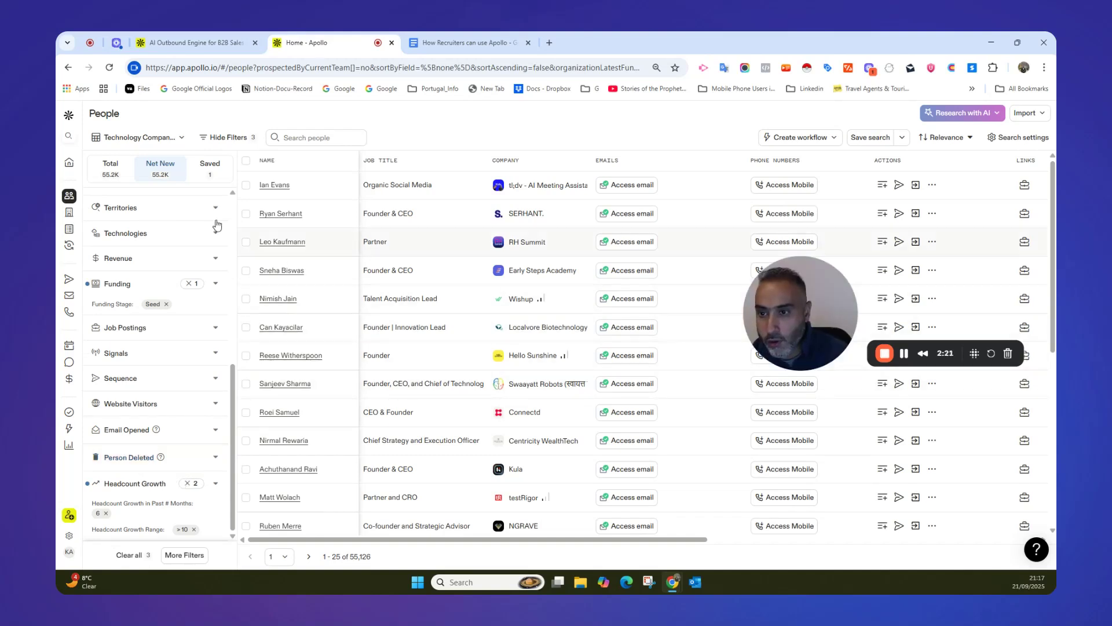
scroll(237, 243, "up", 10)
scroll(236, 249, "down", 10)
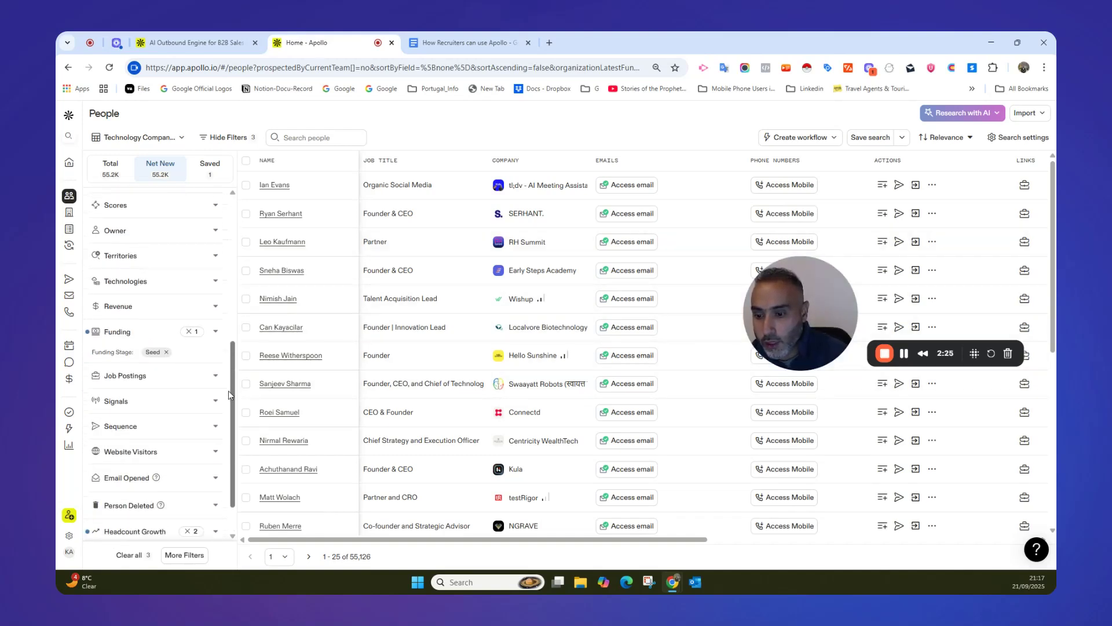
Add a News filter covering the Expansion category with all its subtypes and the Investment category.
left_click(178, 557)
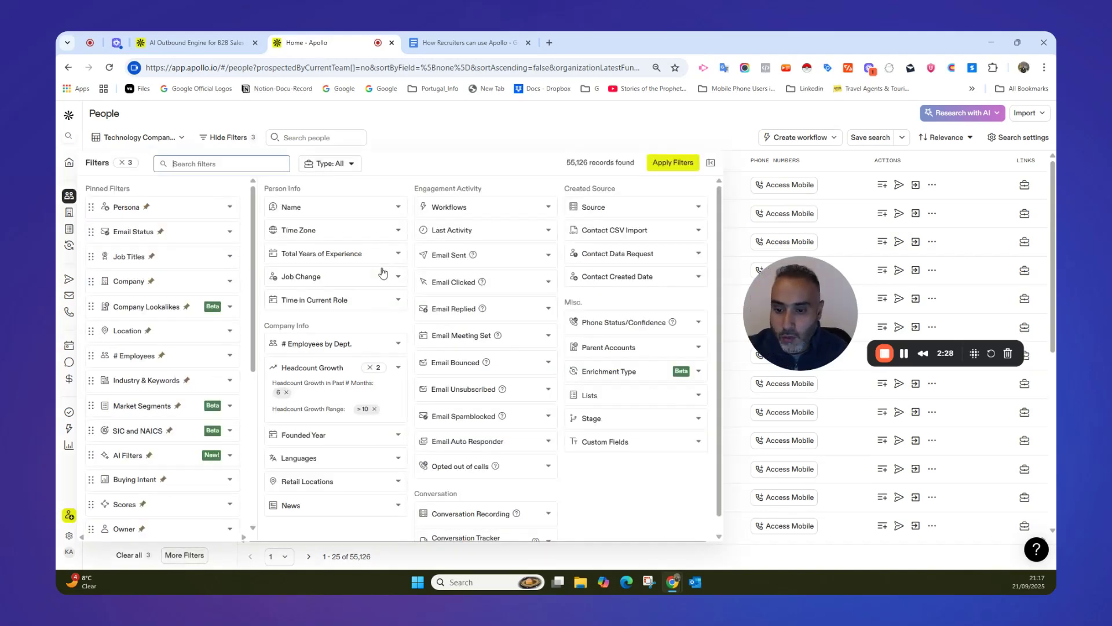
scroll(379, 284, "down", 1)
left_click(398, 489)
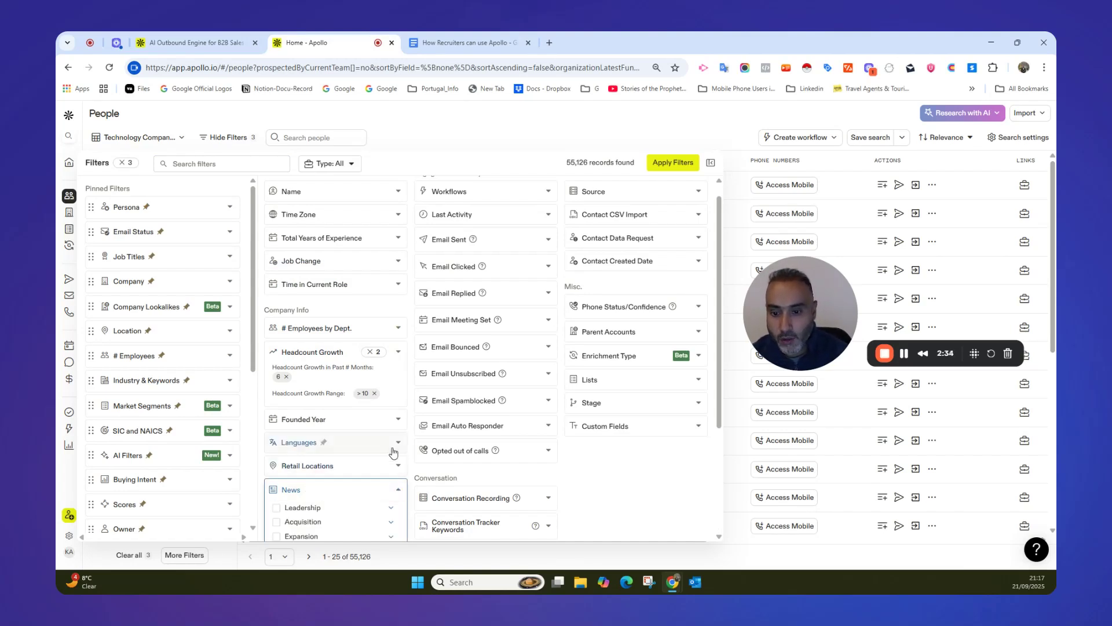
scroll(414, 431, "down", 3)
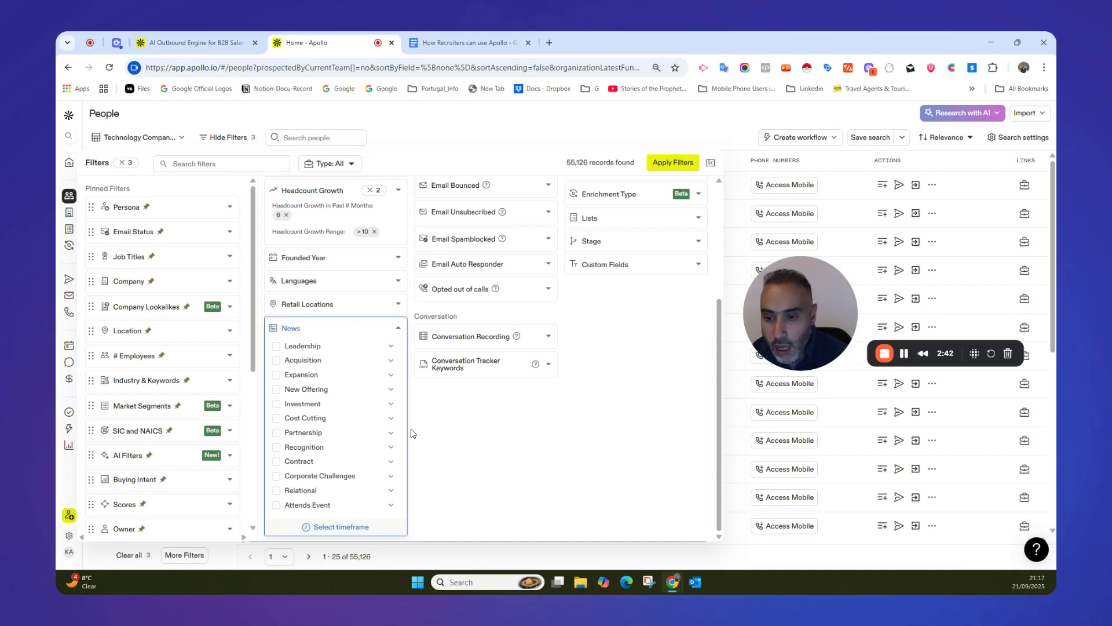
left_click(391, 375)
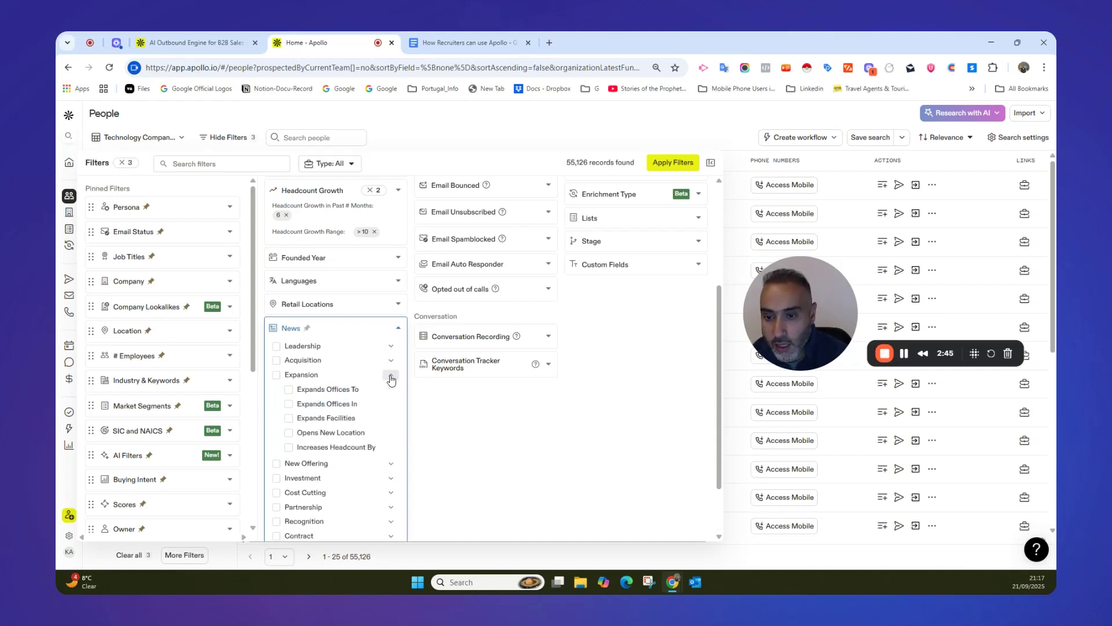
left_click(276, 374)
scroll(325, 389, "down", 1)
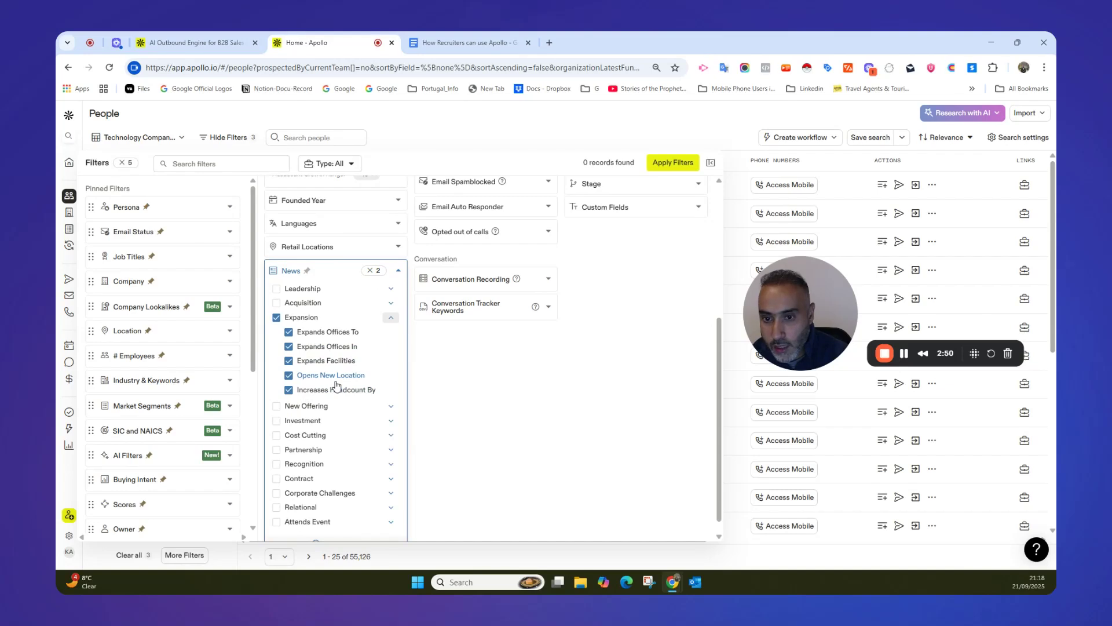
scroll(336, 386, "down", 1)
left_click(277, 404)
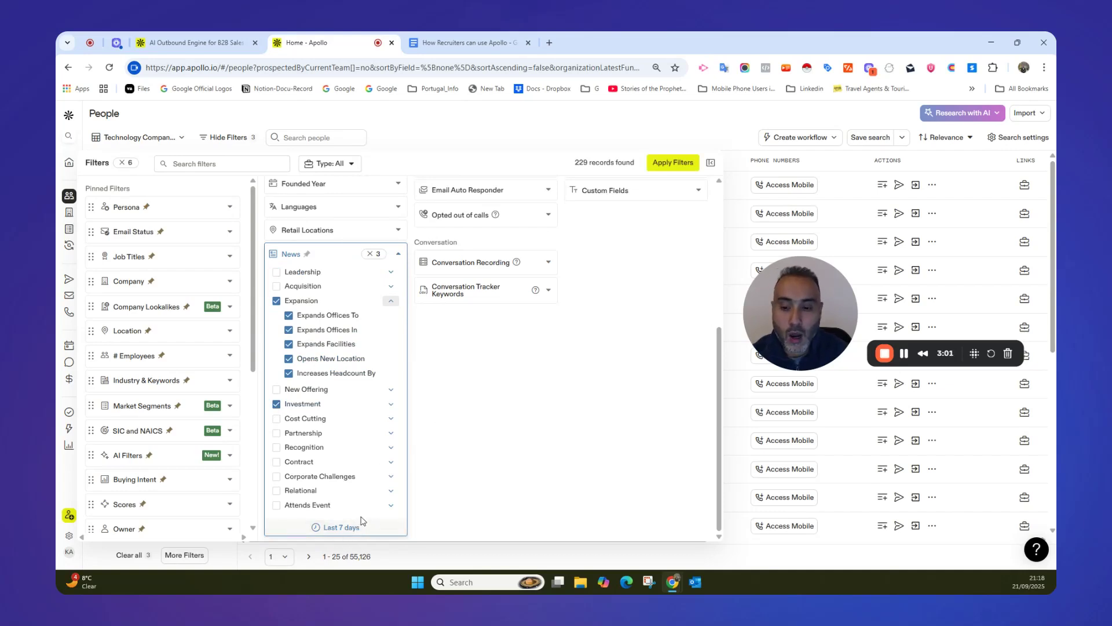
Set the News filter's timeframe to the last 30 days and apply the filters to the people search.
left_click(335, 530)
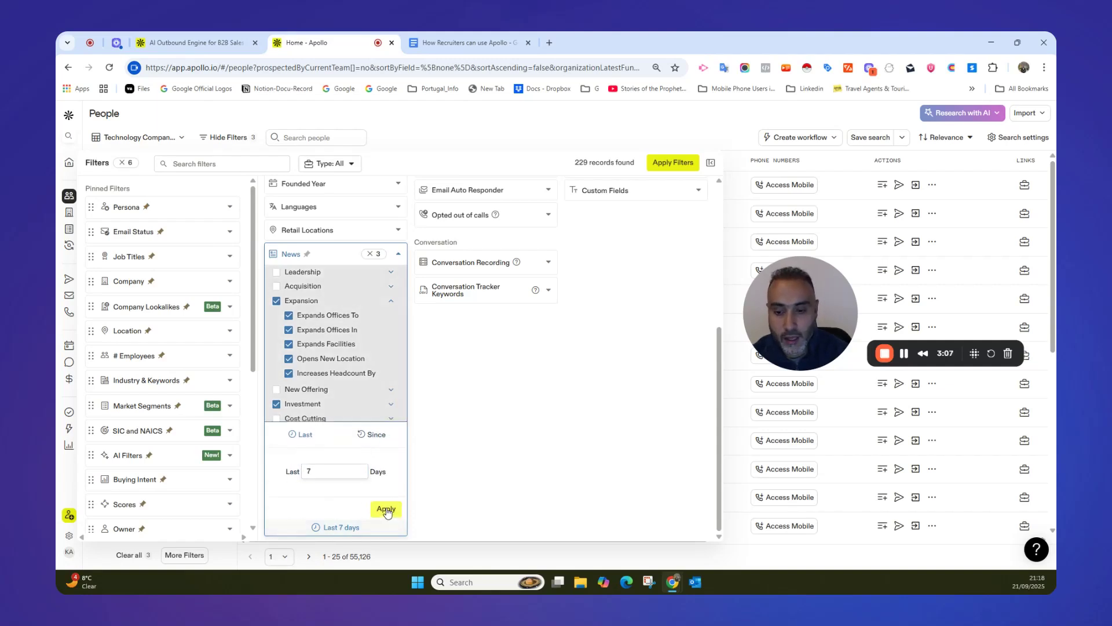
left_click(386, 506)
left_click(348, 528)
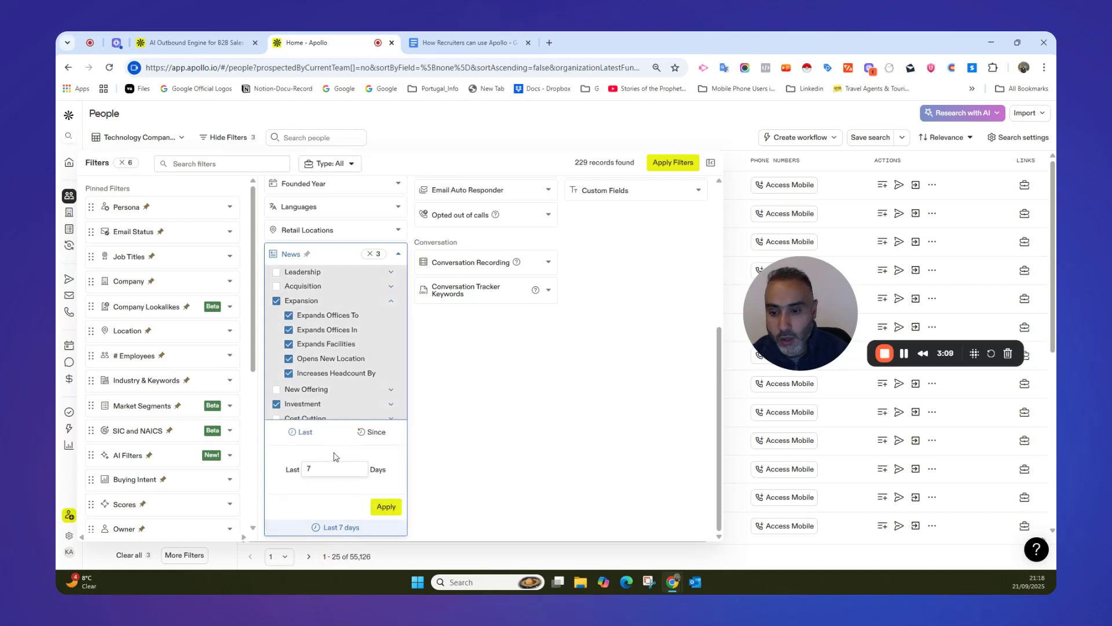
left_click(322, 471)
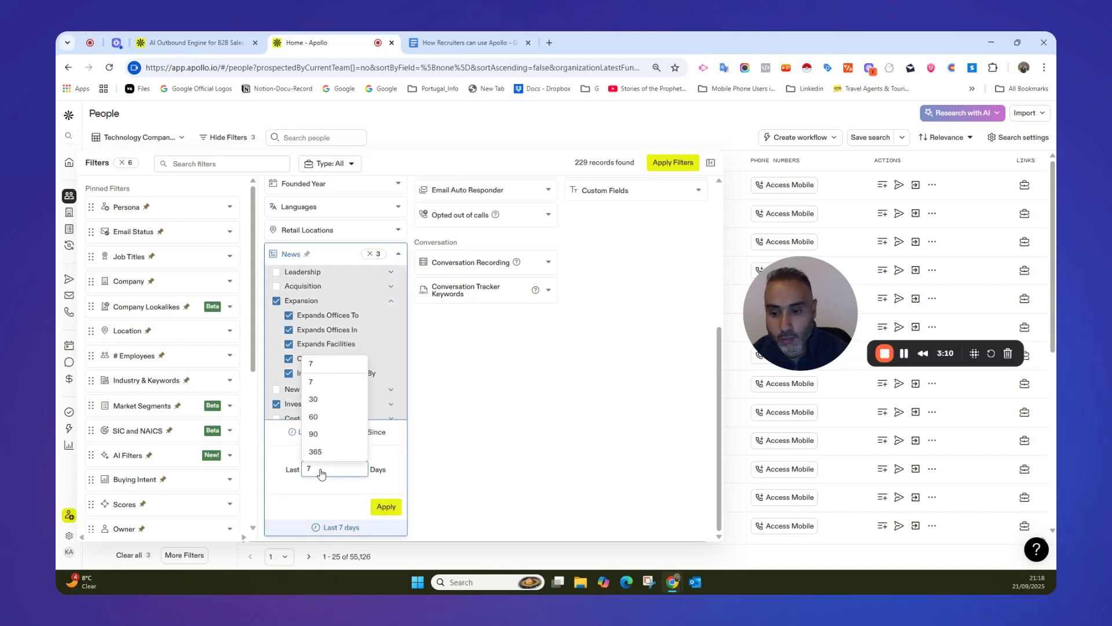
left_click(322, 401)
left_click(386, 507)
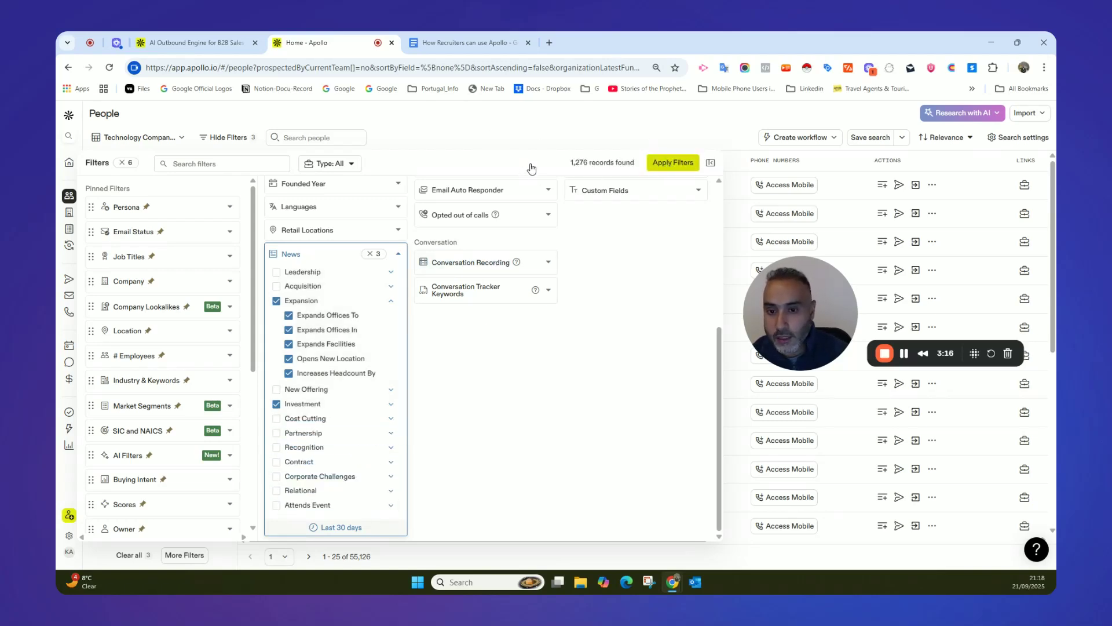
left_click(482, 128)
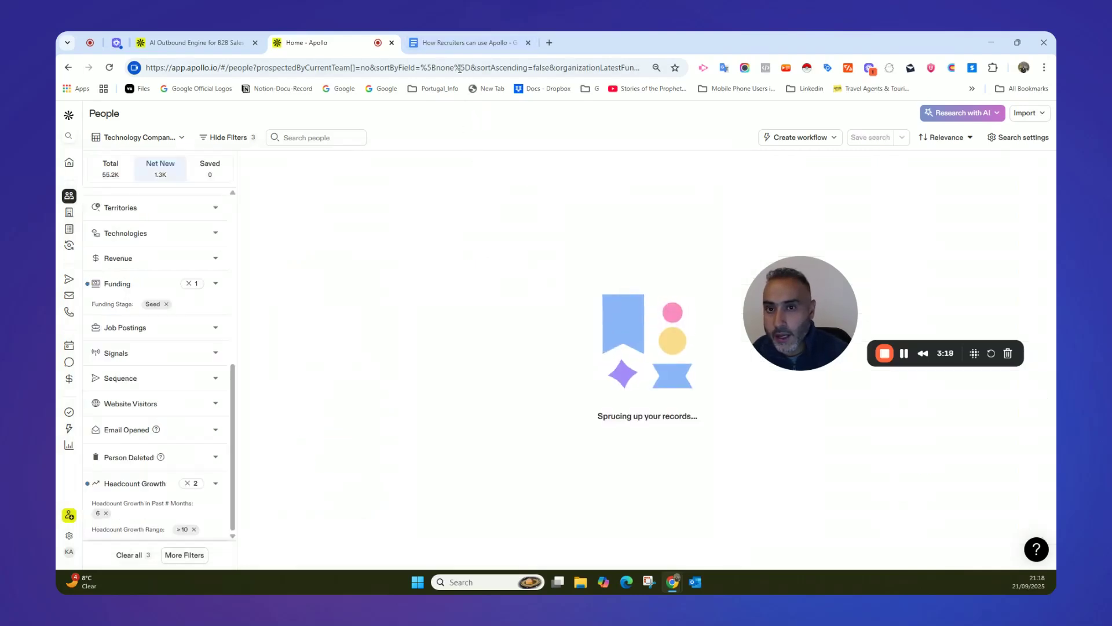
Check the department-specific growth item in the outline document, and open the # Employees by Dept. filter in Apollo's people search.
left_click(462, 47)
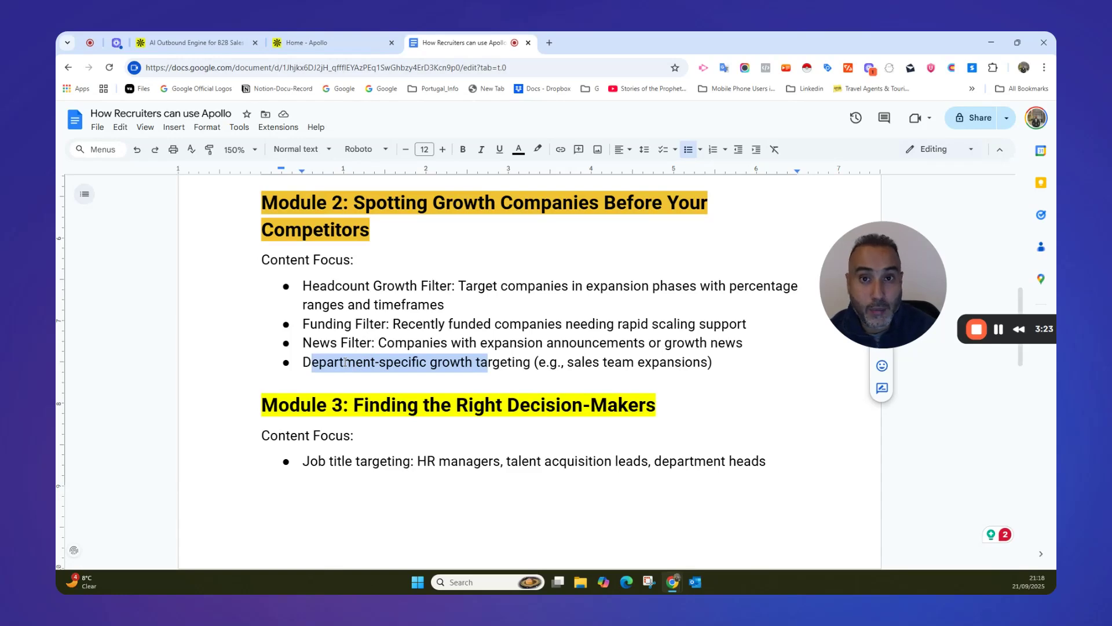
left_click(340, 42)
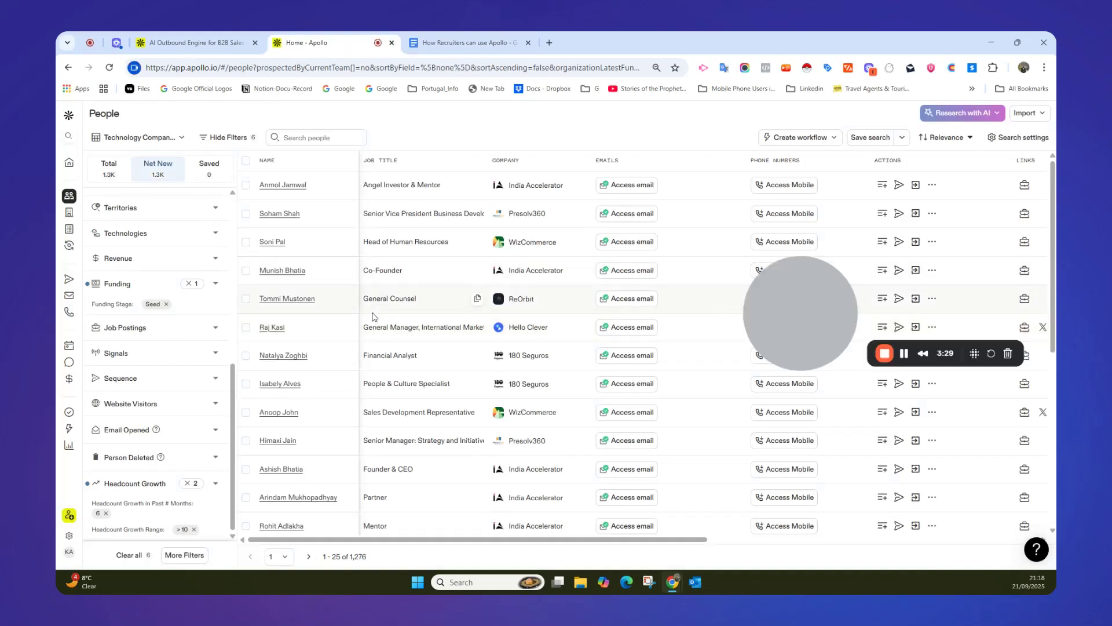
left_click(195, 558)
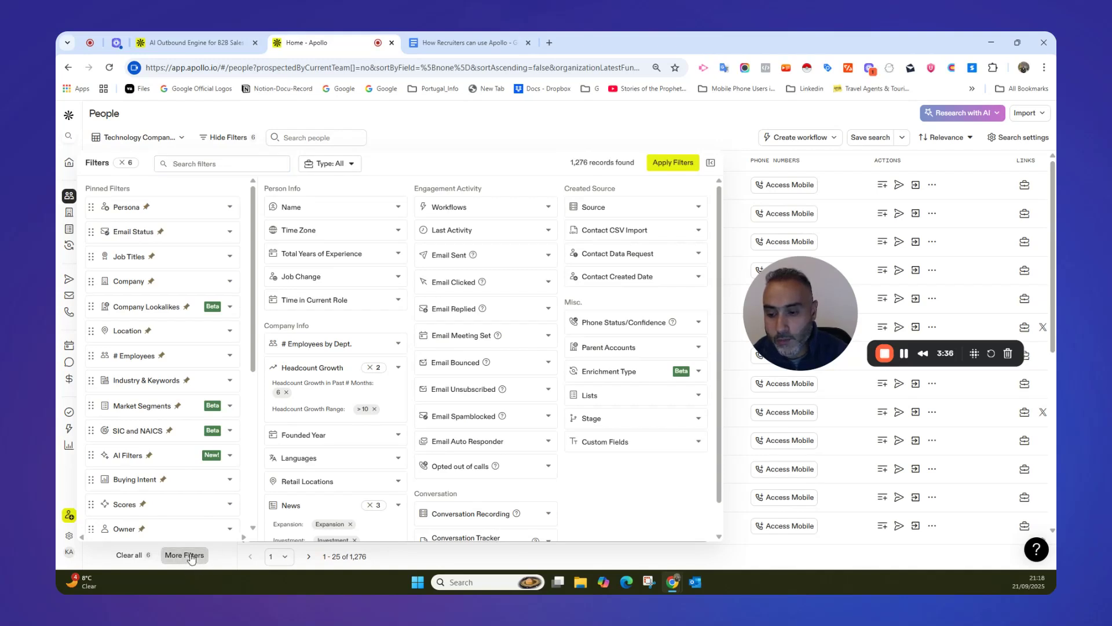
left_click(192, 557)
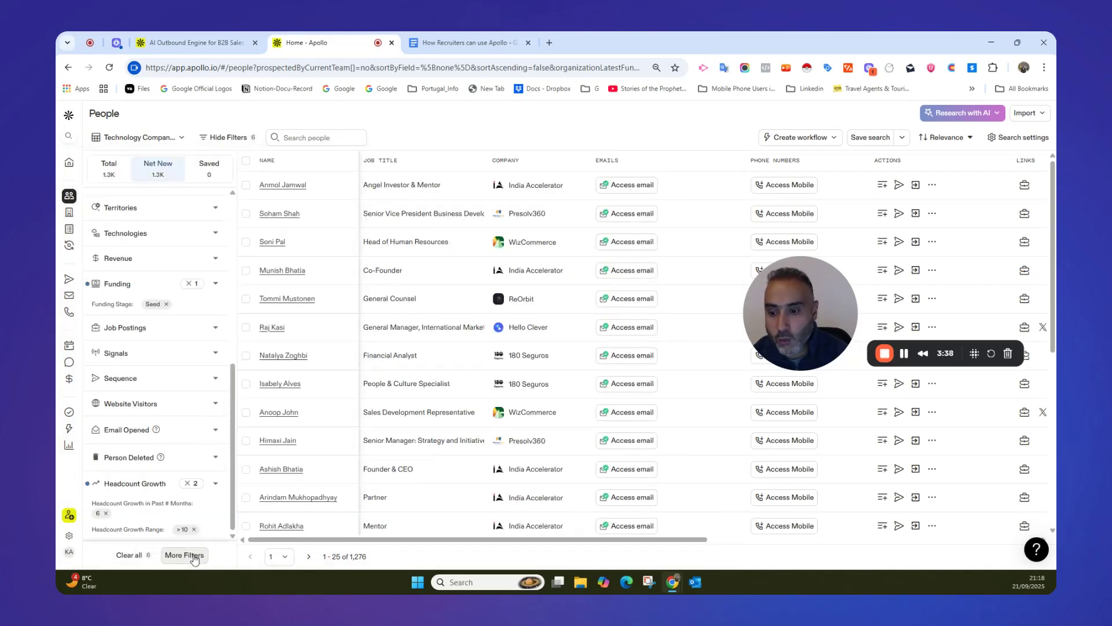
left_click(190, 556)
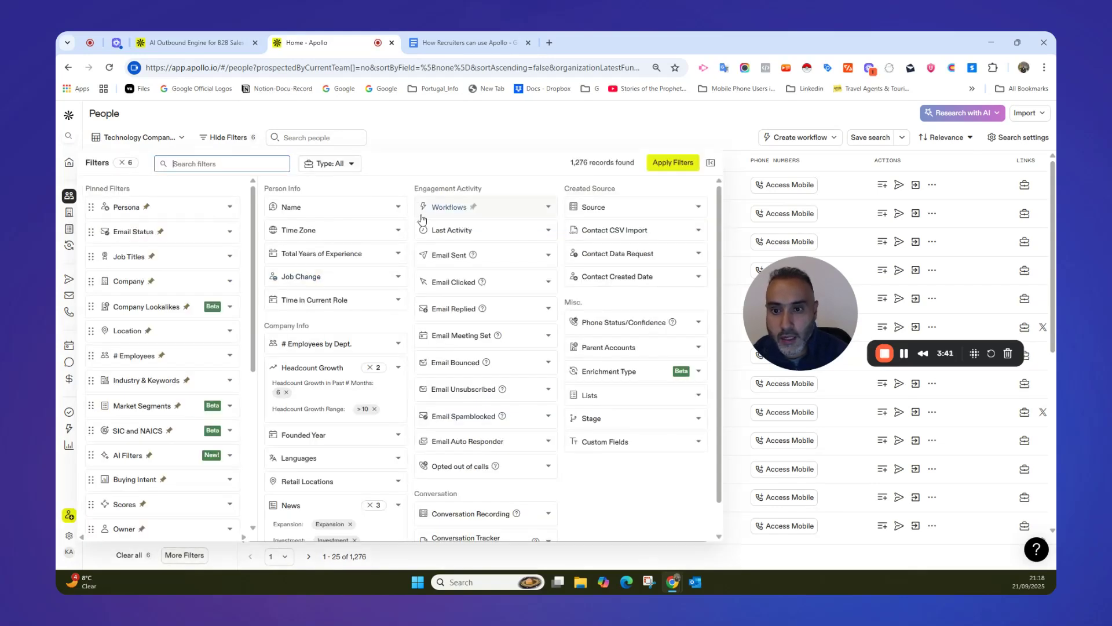
left_click(399, 344)
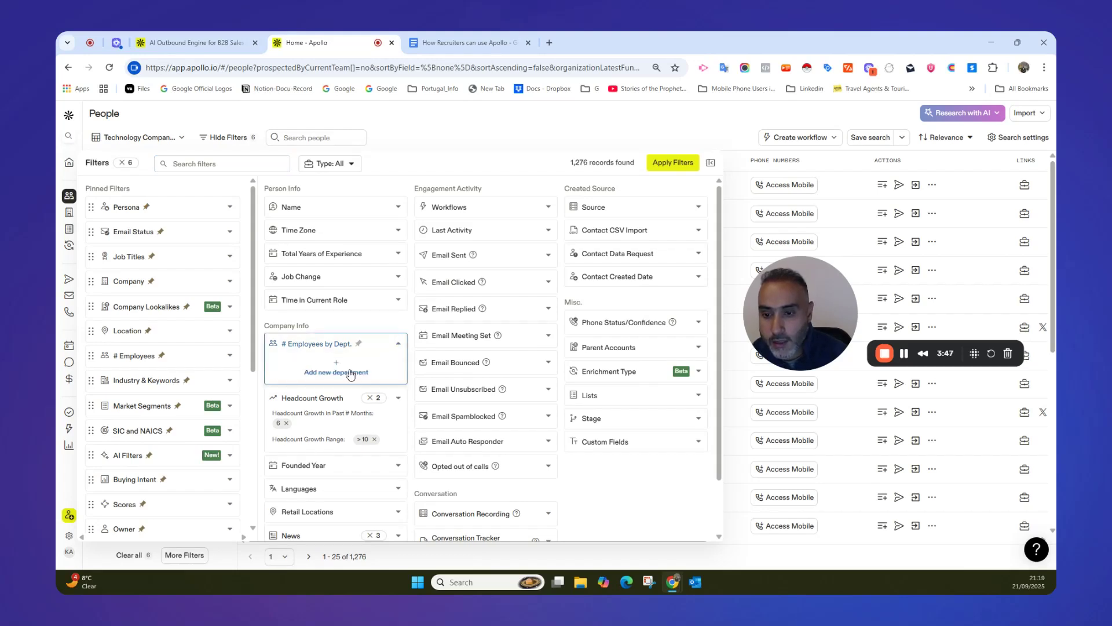
left_click(398, 346)
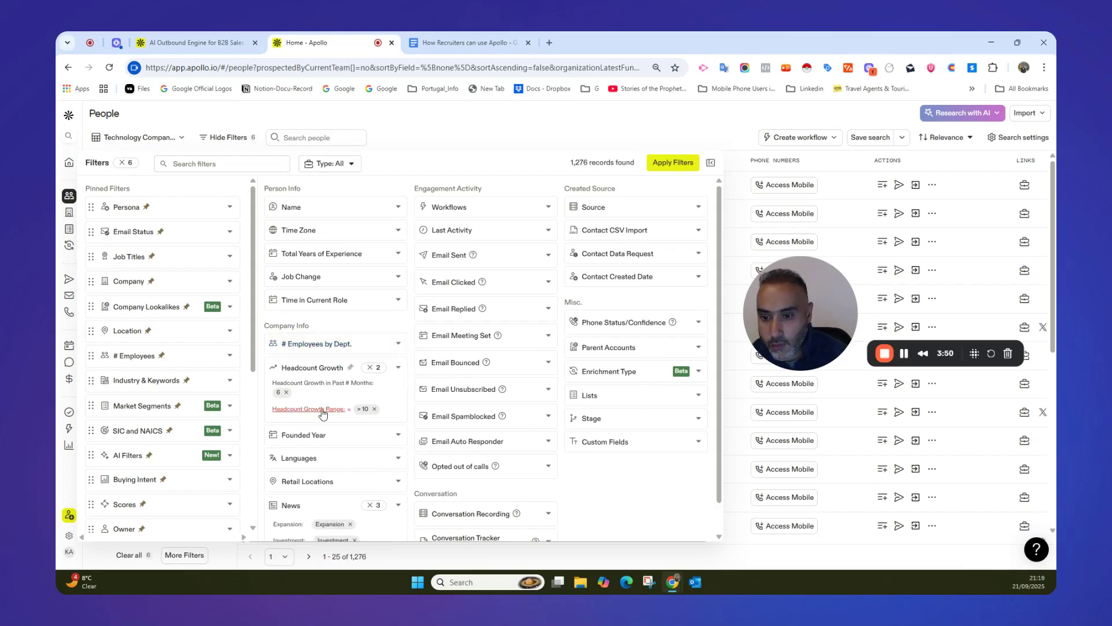
left_click(400, 345)
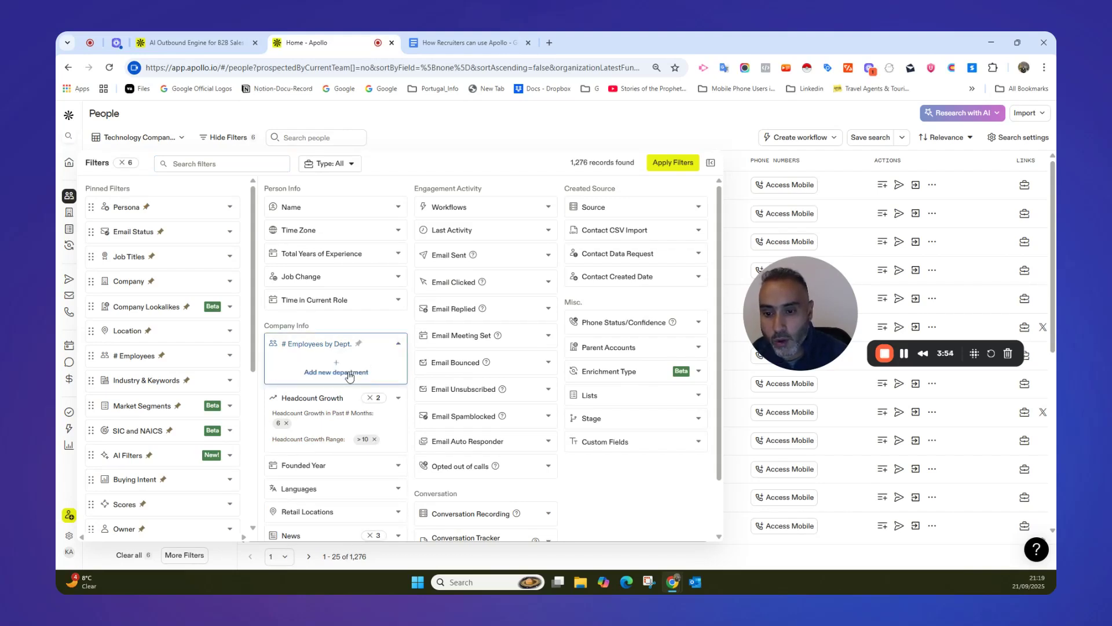
Add a C-Suite department entry in the # Employees by Dept. filter and look through the available departments and range fields.
left_click(349, 371)
left_click(378, 362)
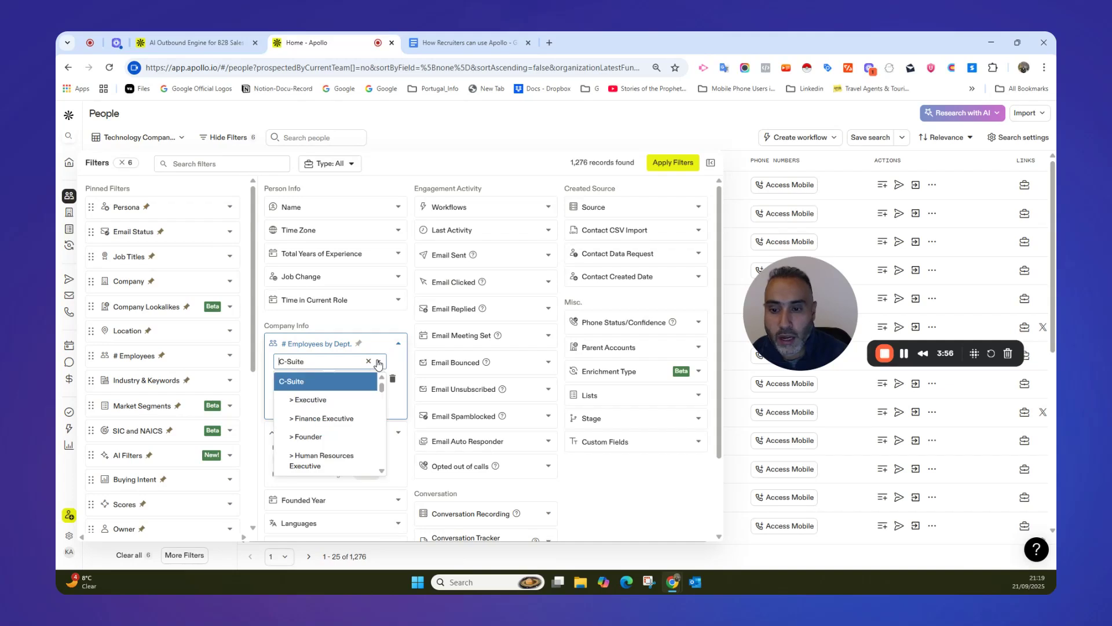
mouse_move(381, 386)
left_mouse_down()
mouse_move(383, 415)
mouse_move(385, 371)
left_mouse_up()
left_click(398, 347)
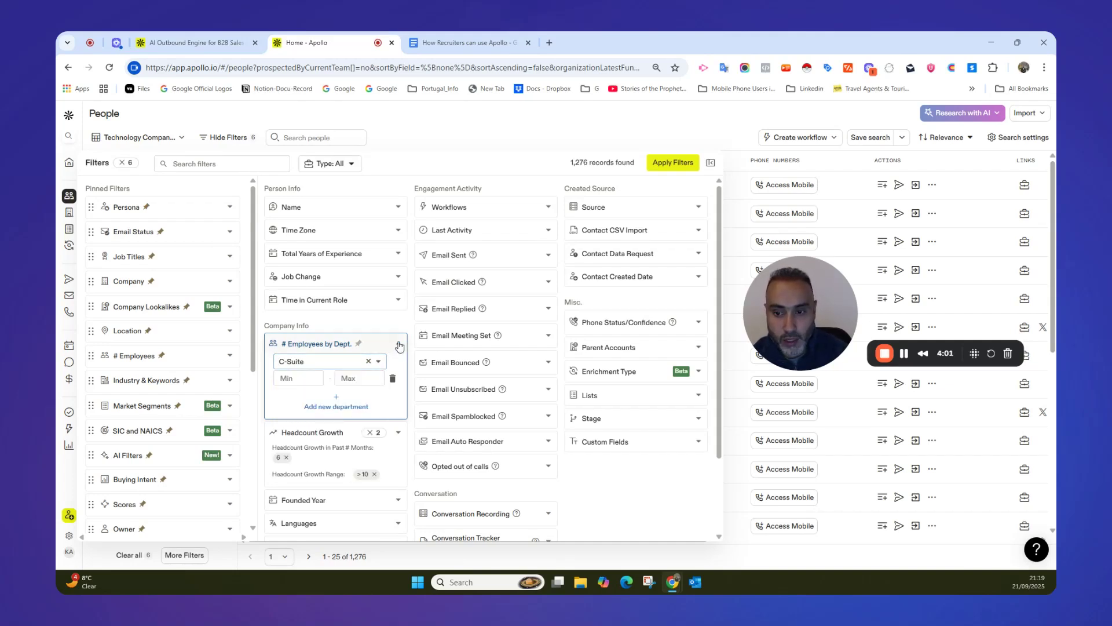
left_click(399, 347)
left_click(399, 346)
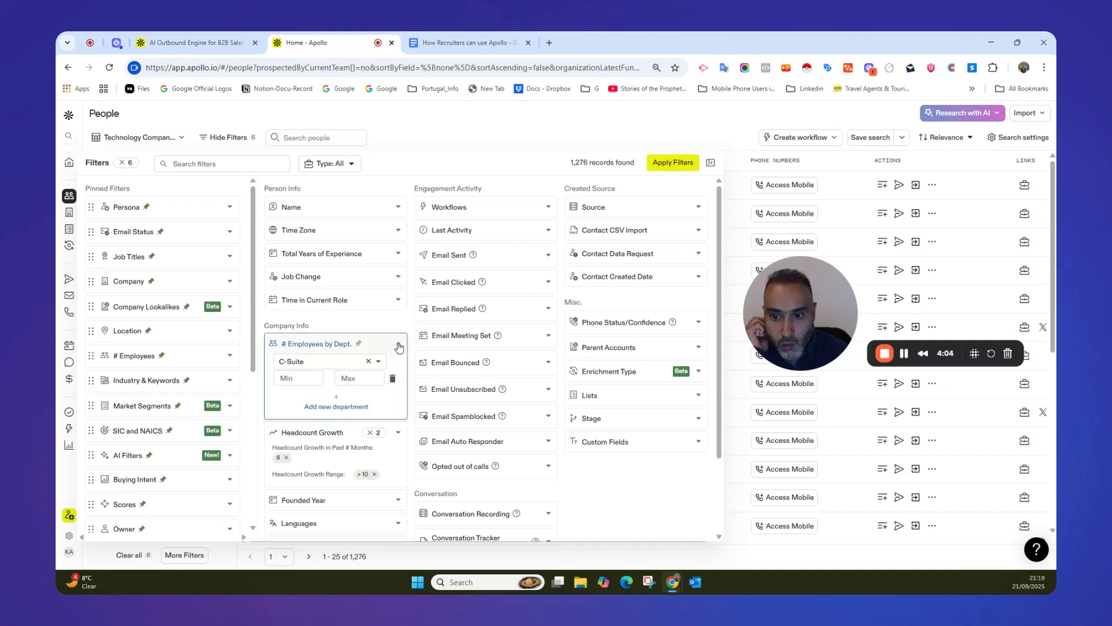
left_click(399, 346)
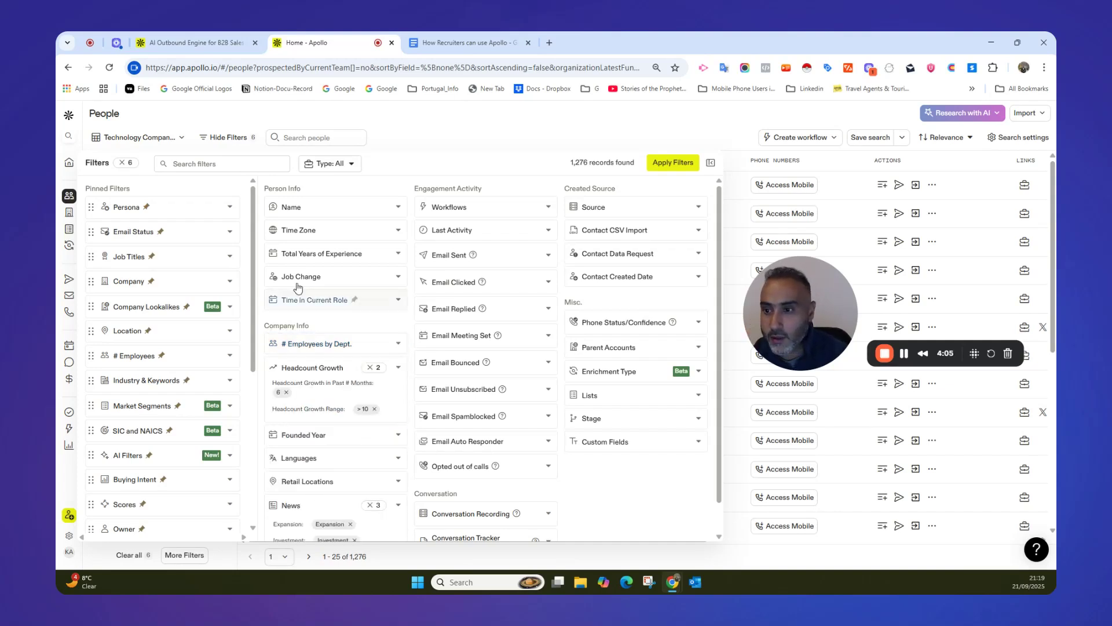
Restrict the Email Status filter to verified emails and exclude catch-all emails.
left_click(230, 233)
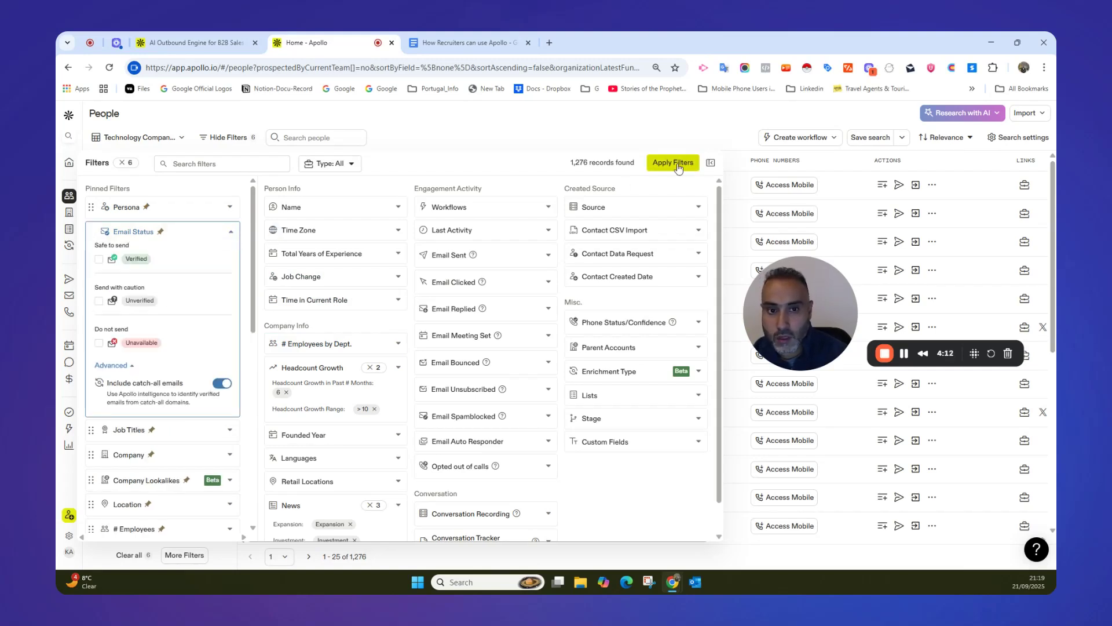
key("Escape")
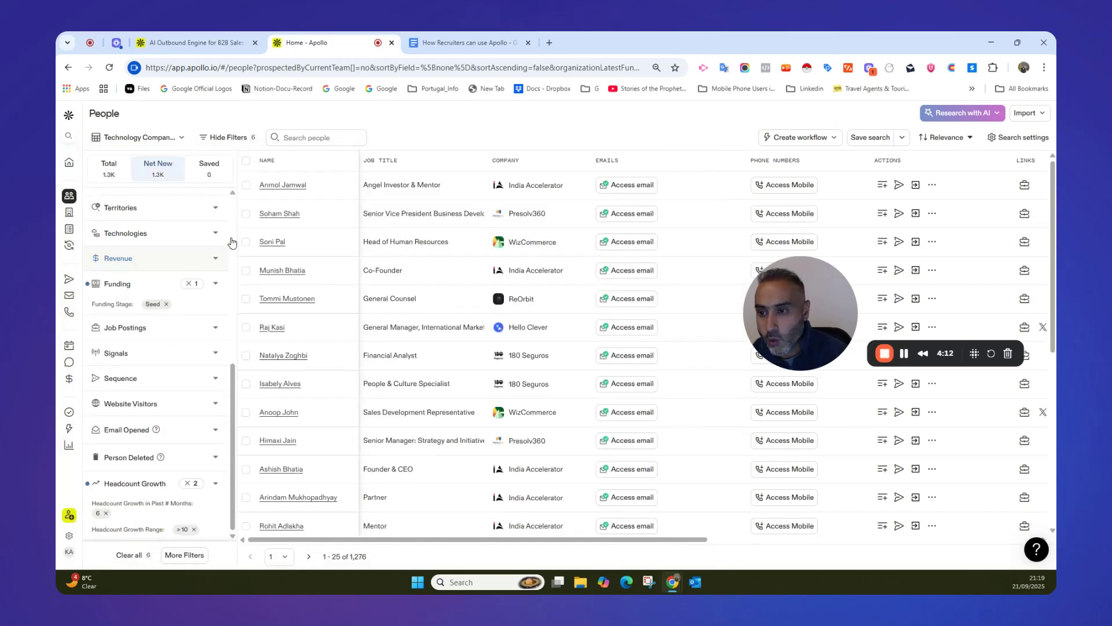
scroll(197, 246, "up", 10)
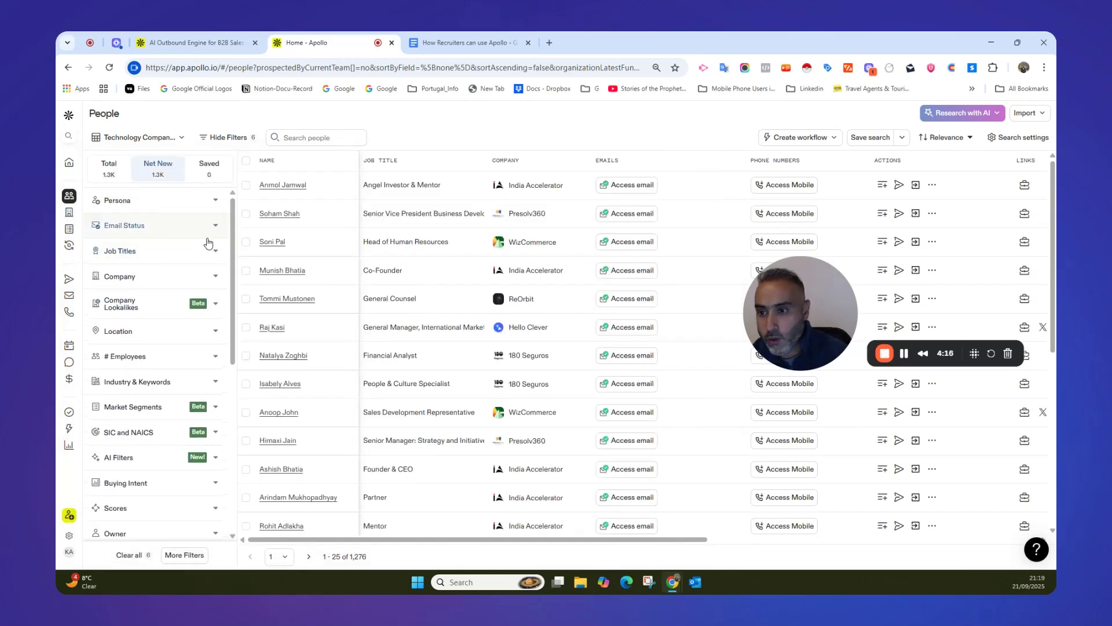
left_click(219, 226)
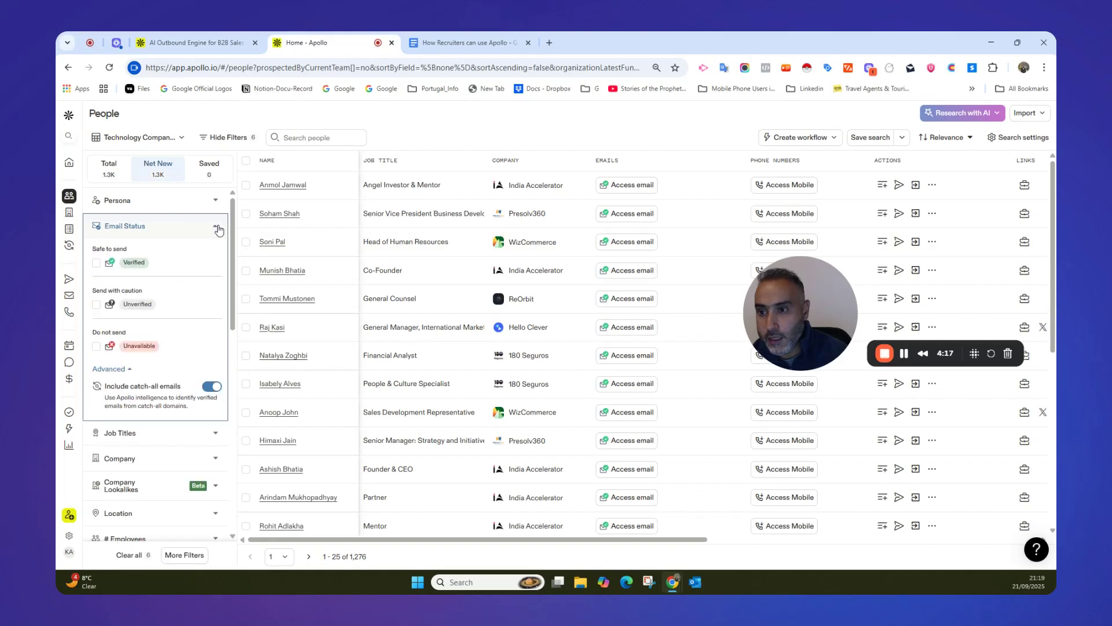
left_click(212, 386)
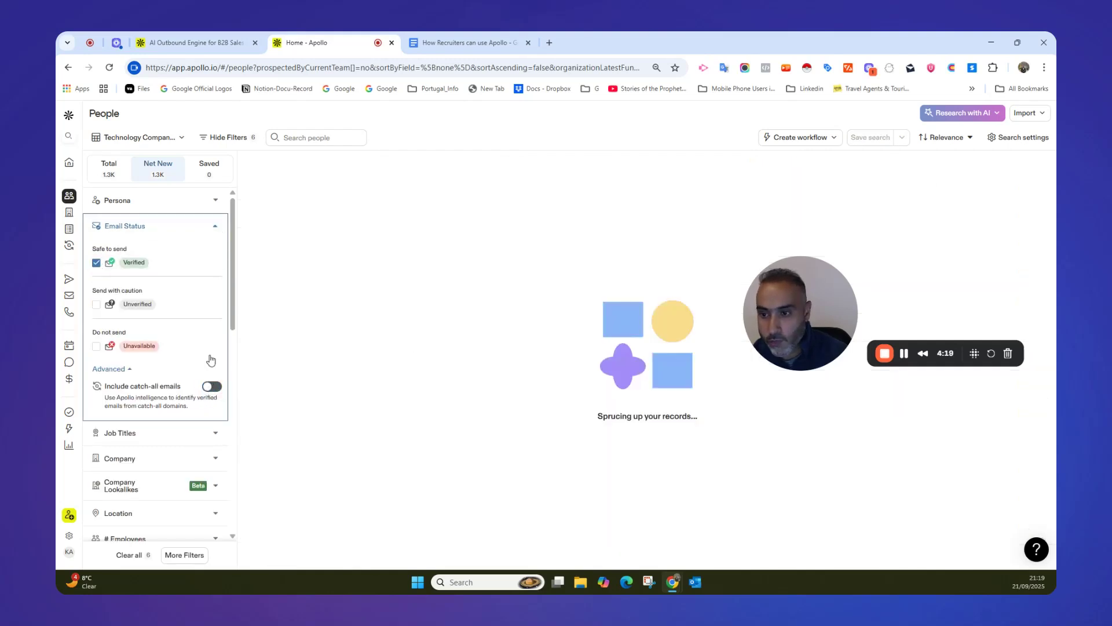
left_click(215, 228)
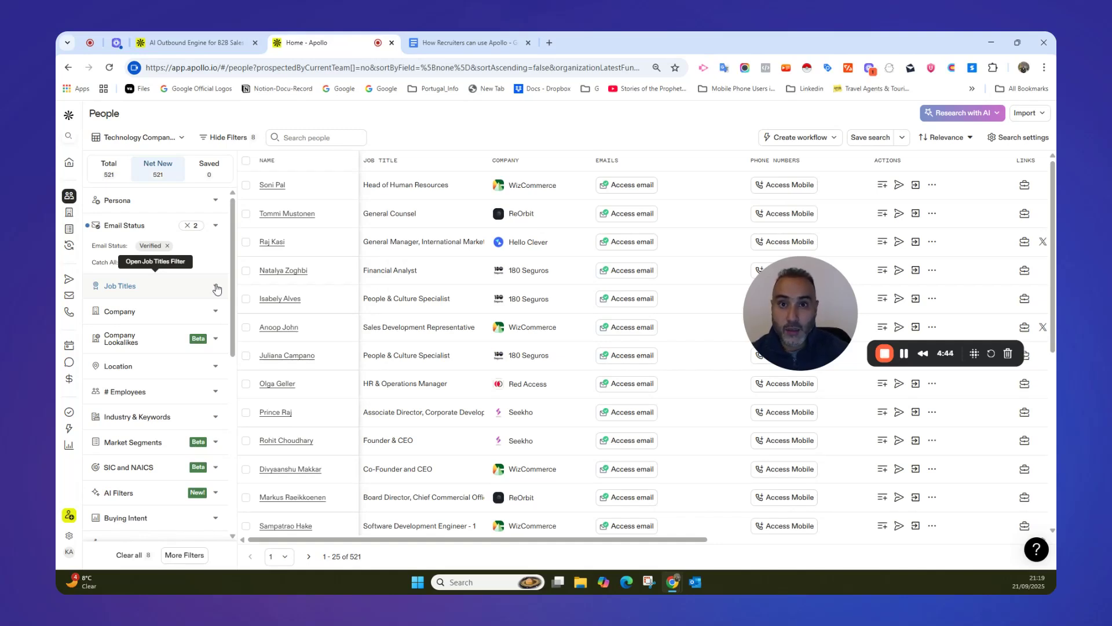
Filter the people search by the included job titles "ceo" and "found".
left_click(216, 288)
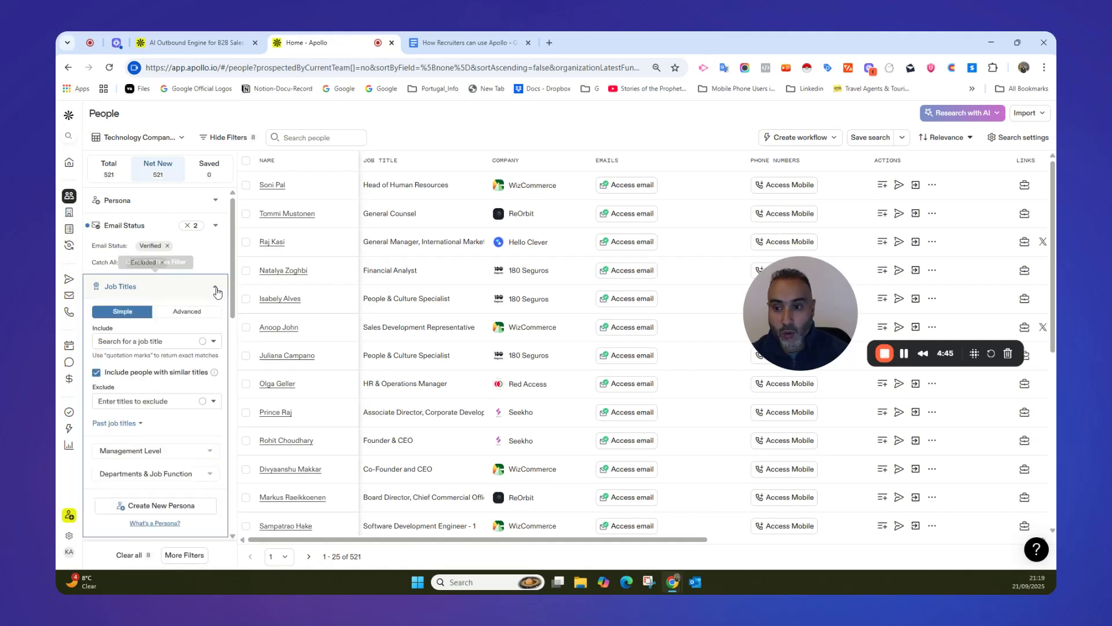
left_click(160, 342)
type("ceo")
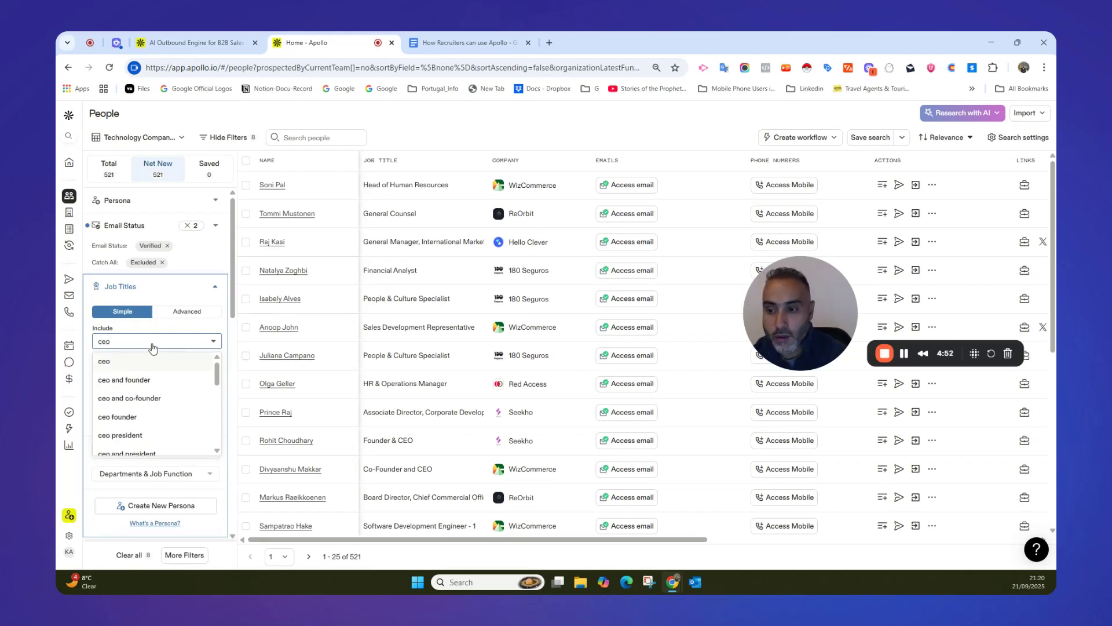
key("Return")
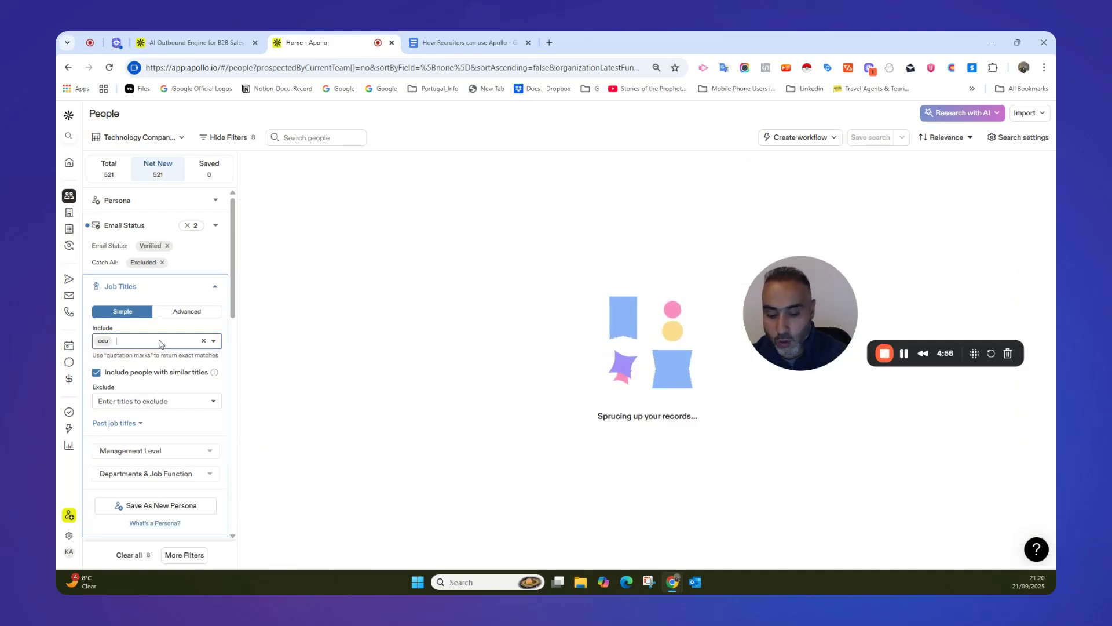
type("found")
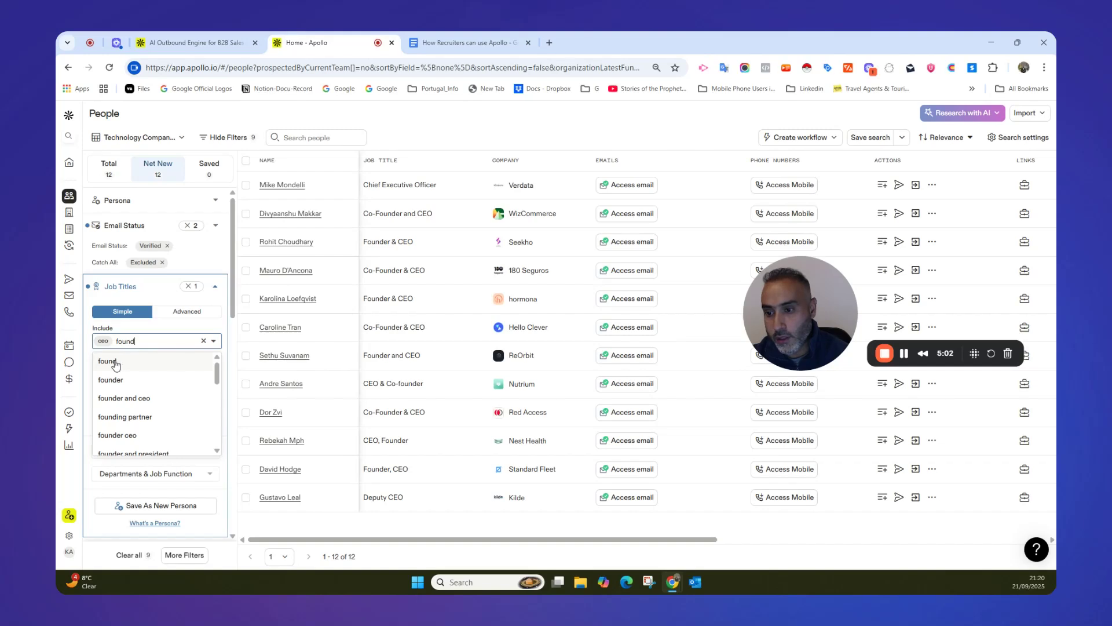
left_click(116, 362)
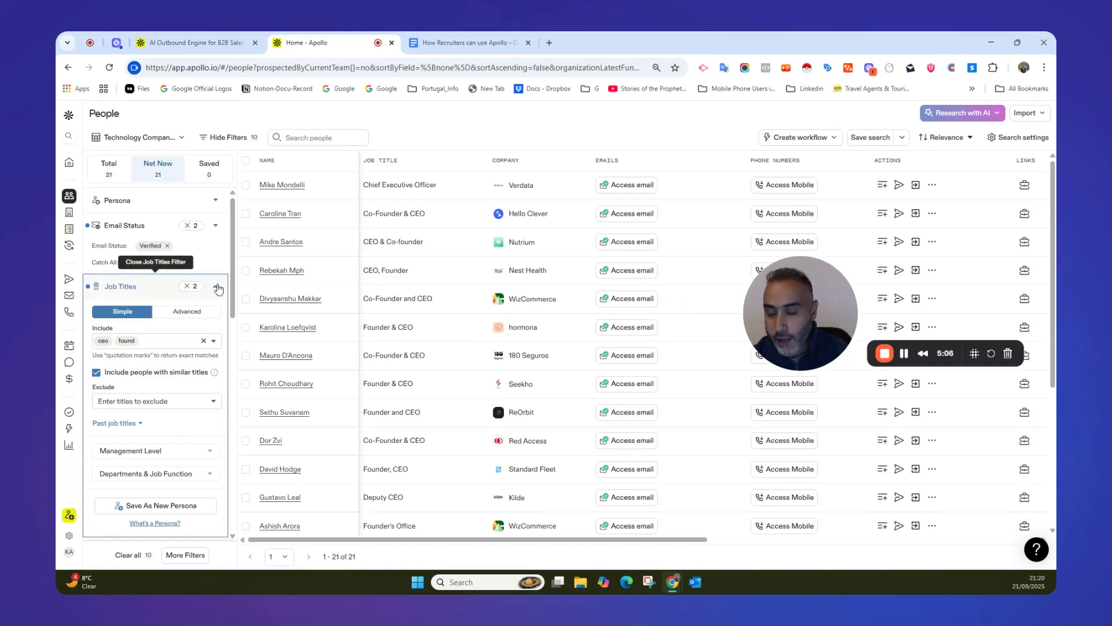
left_click(218, 289)
Look at the options available in the Company filter.
scroll(221, 305, "down", 1)
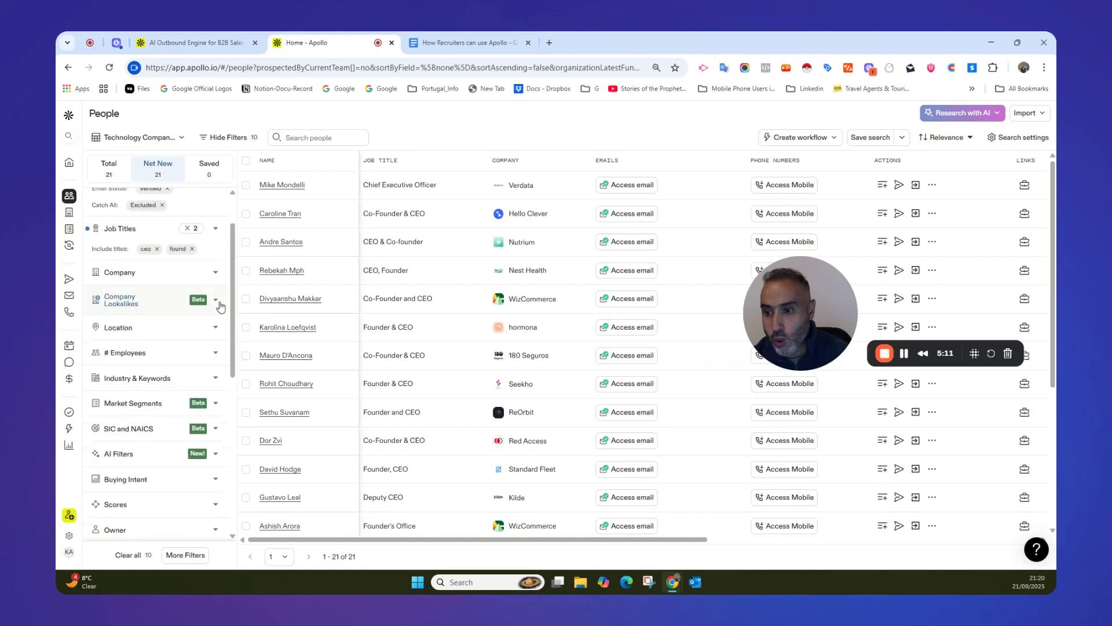
left_click(218, 273)
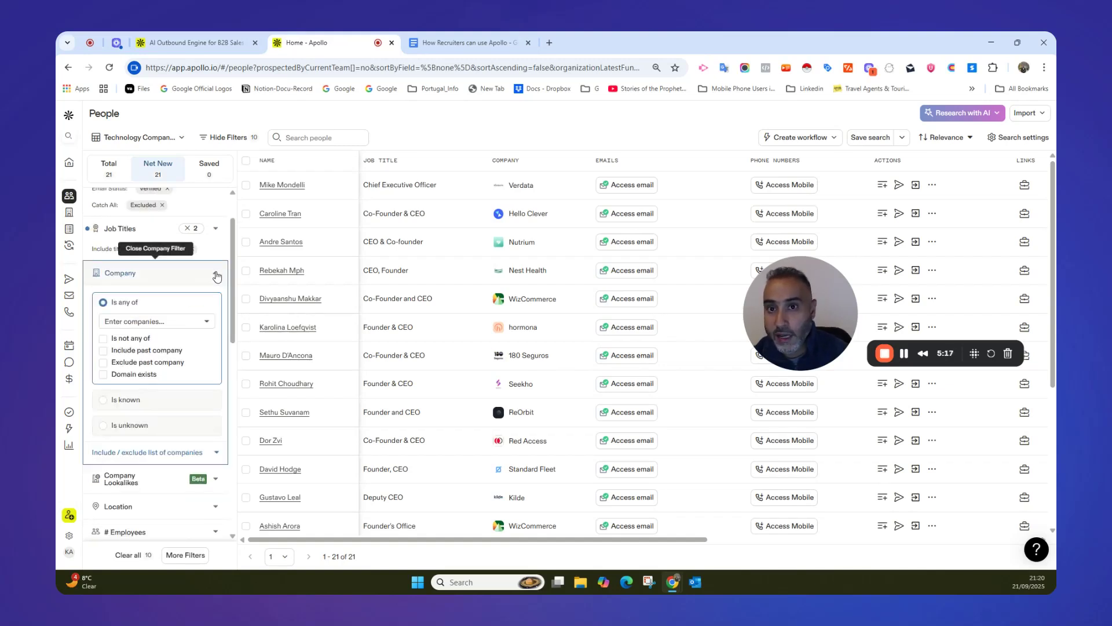
left_click(217, 275)
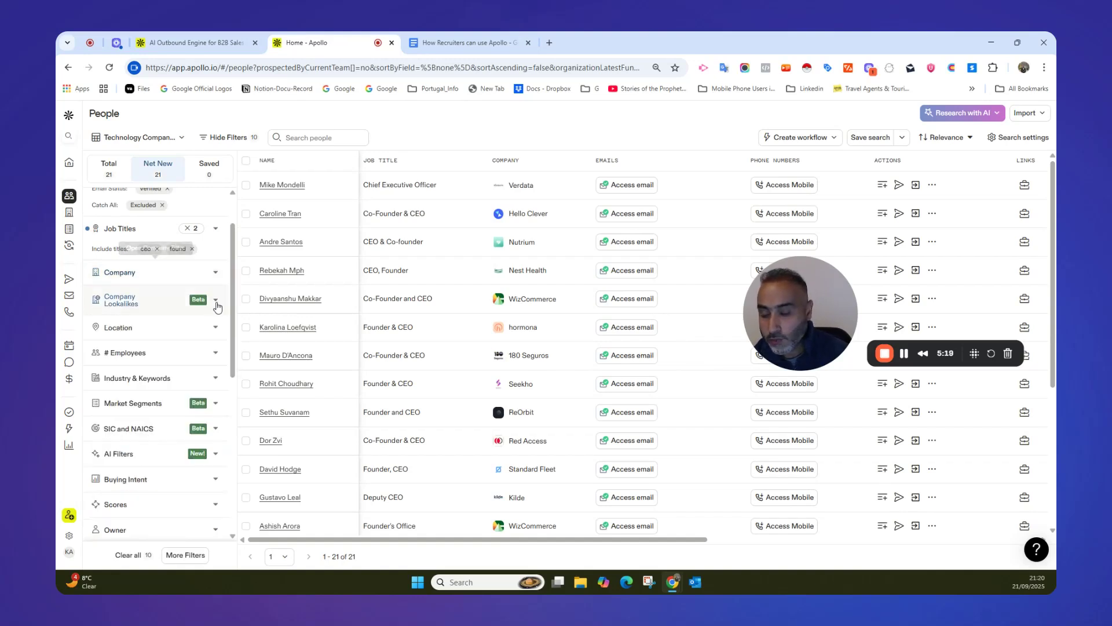
Filter the contacts by the United Kingdom region in the Location filter.
left_click(217, 331)
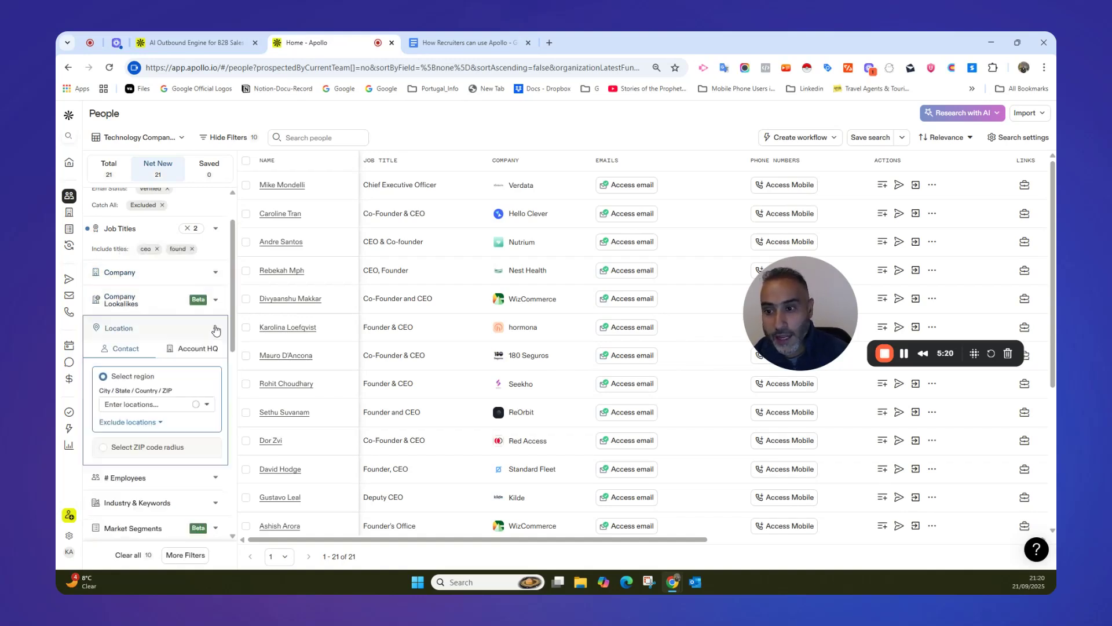
left_click(139, 404)
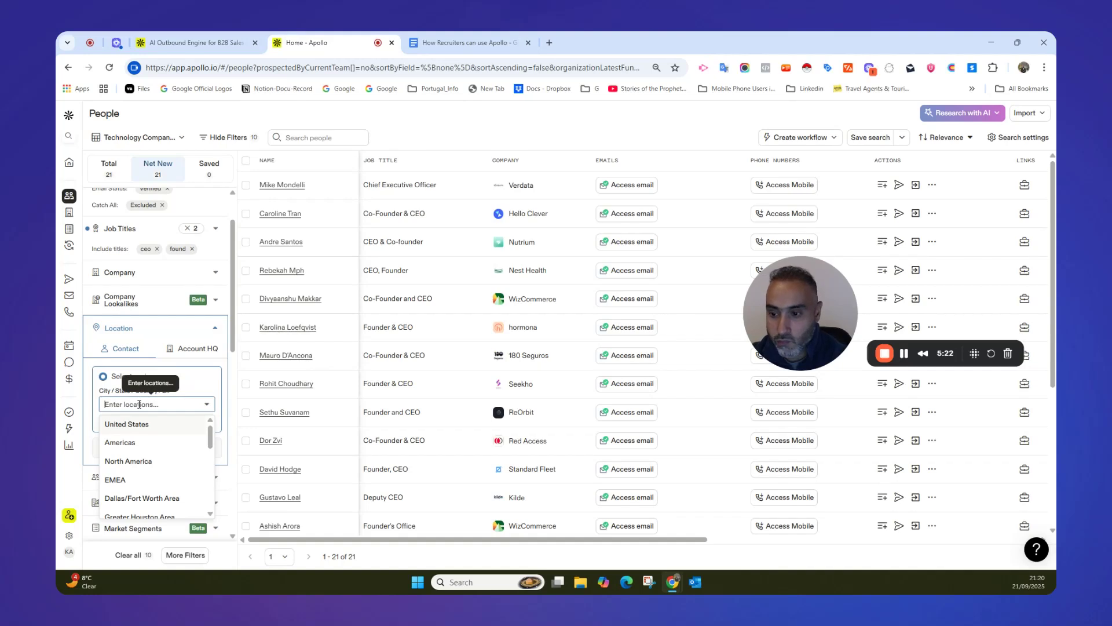
type("united king")
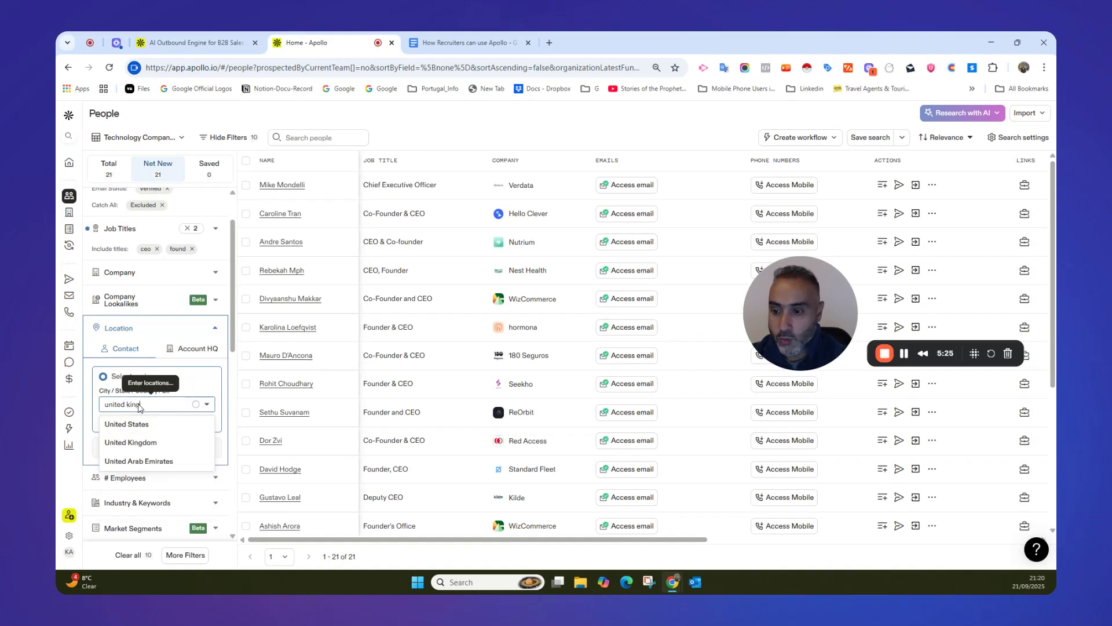
left_click(142, 444)
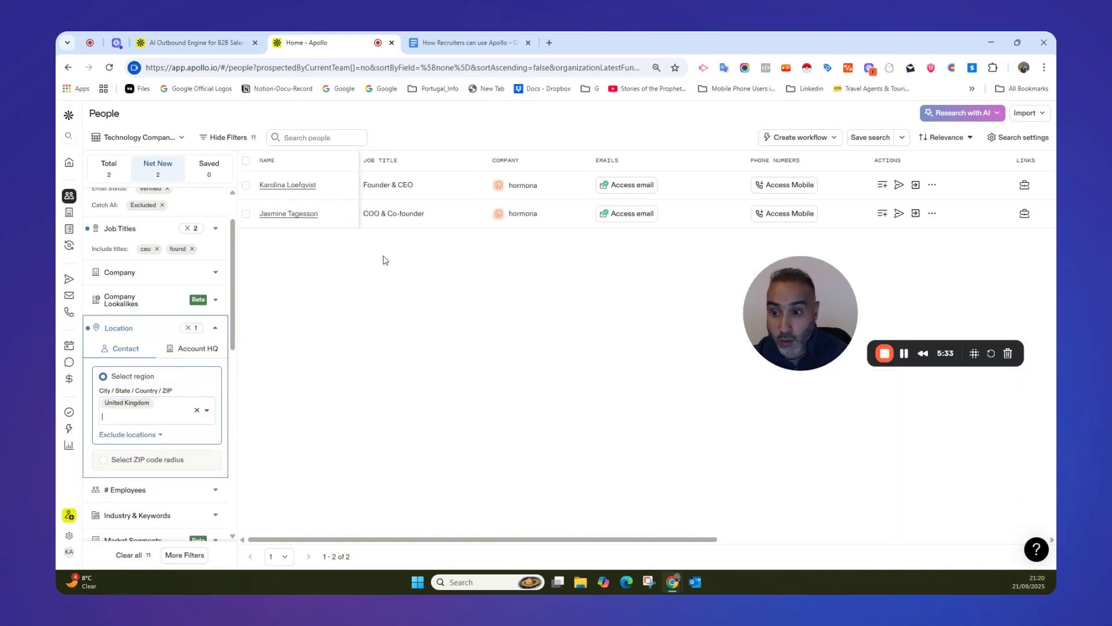
Clear the contact location and set the region to United States.
scroll(223, 332, "down", 1)
scroll(223, 332, "down", 3)
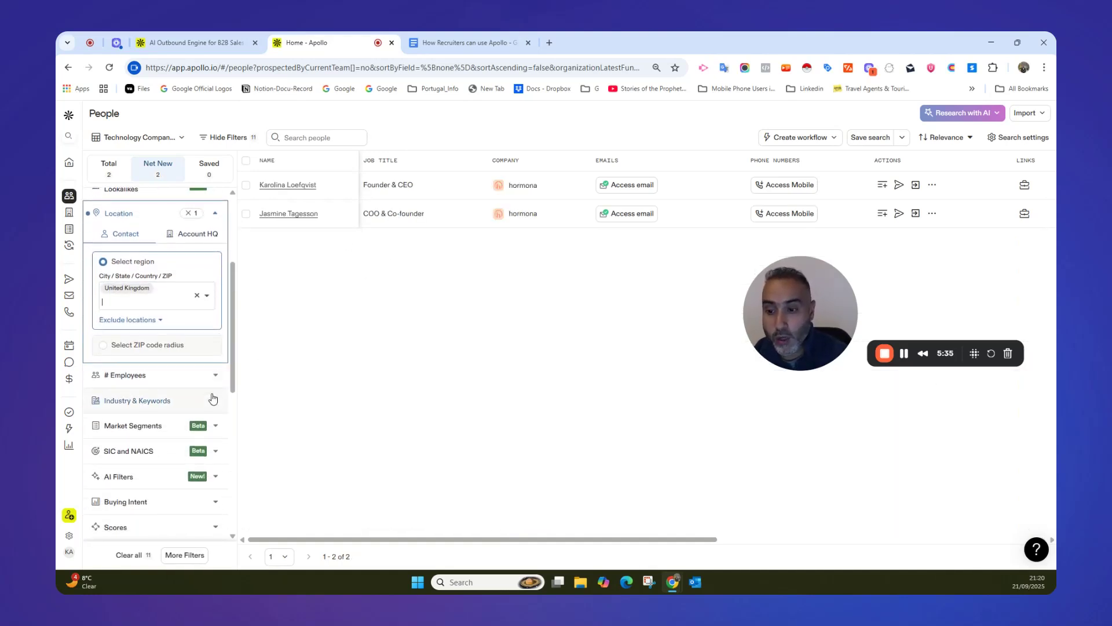
left_click(198, 298)
left_click(159, 288)
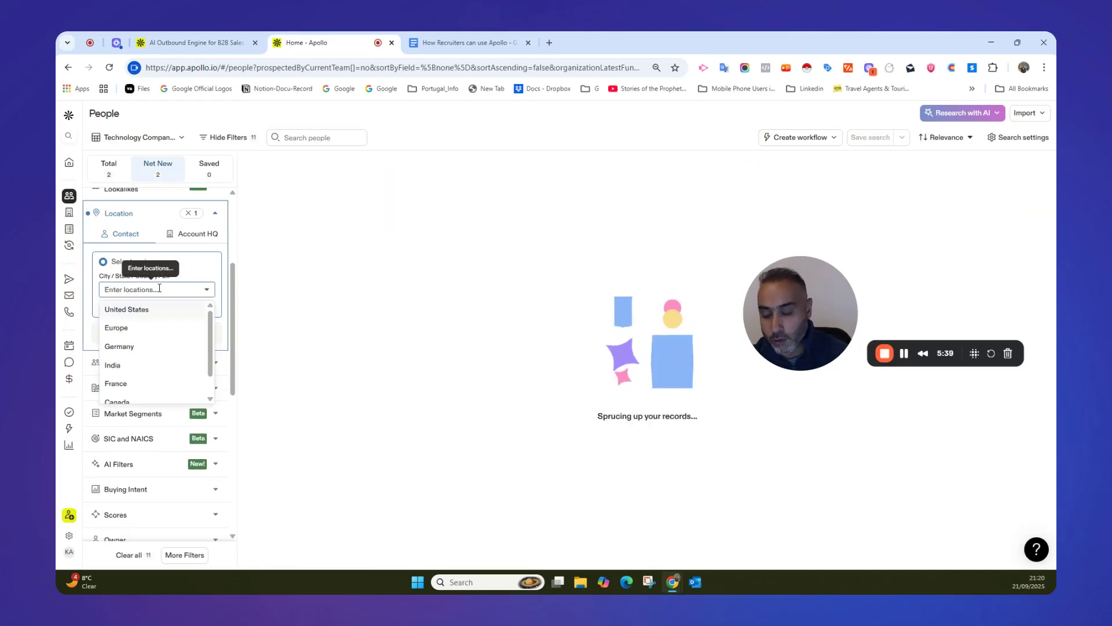
left_click(135, 313)
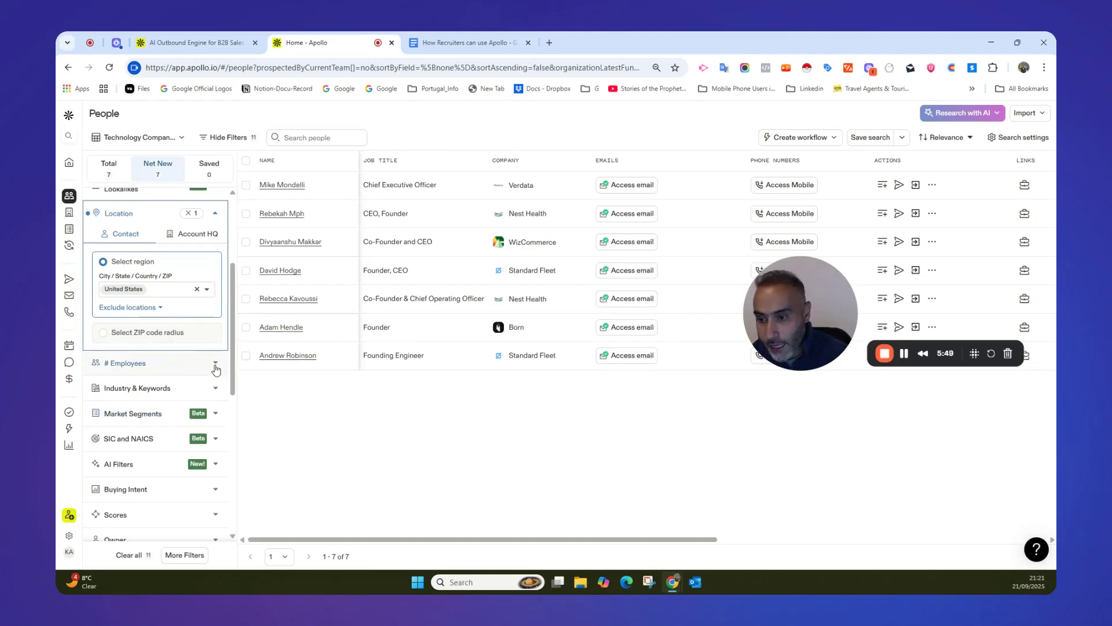
Filter the people search by the "information technology & services" industry and collapse the Industry & Keywords filter.
scroll(215, 366, "down", 1)
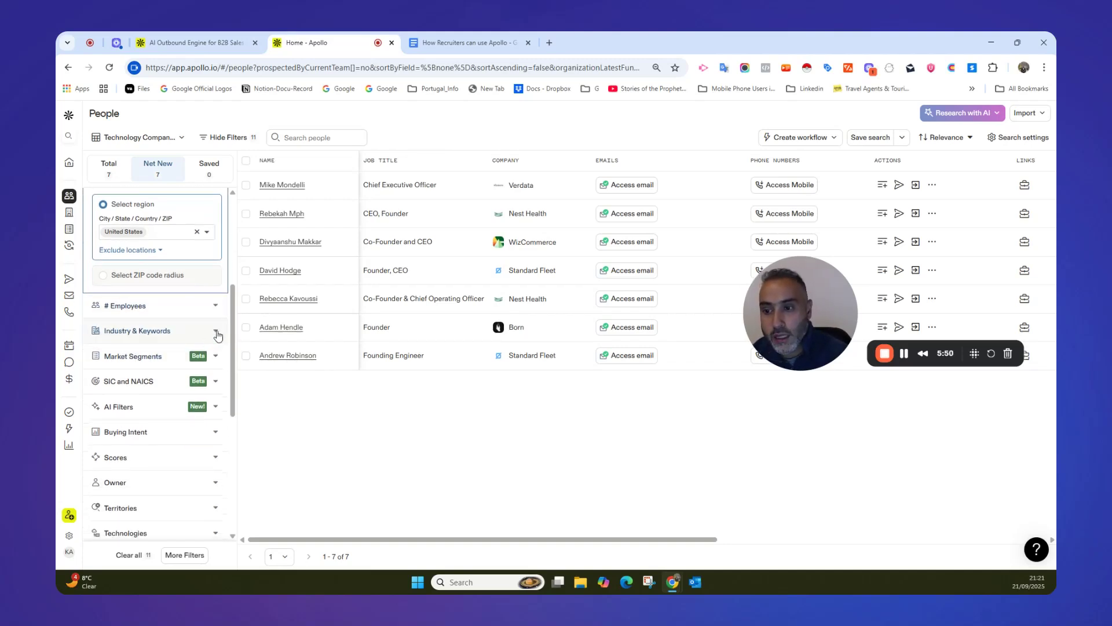
left_click(217, 333)
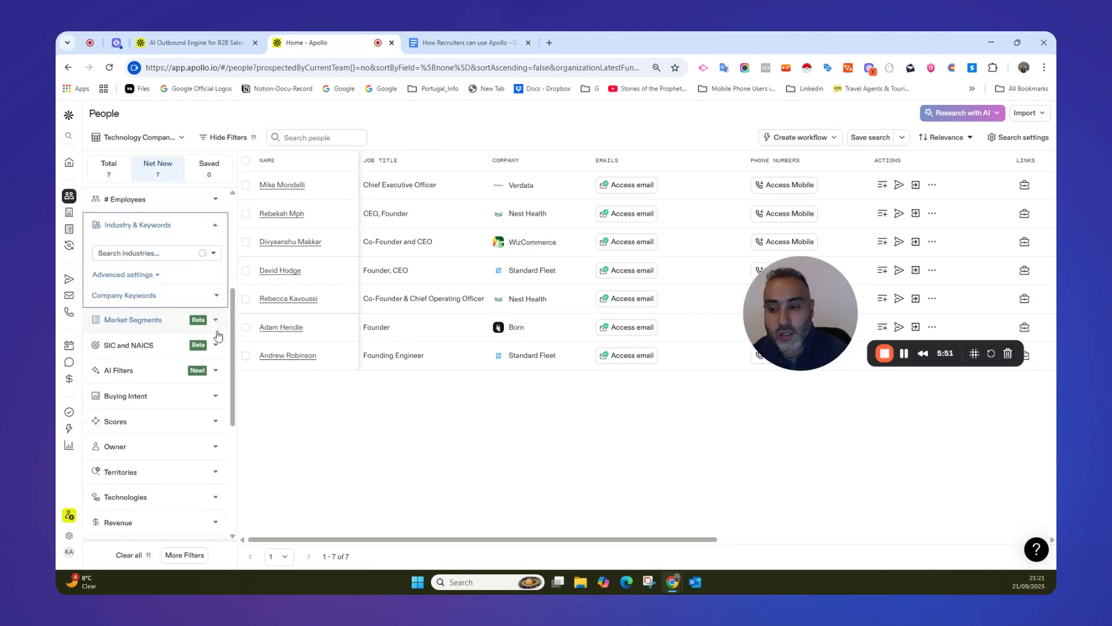
left_click(213, 254)
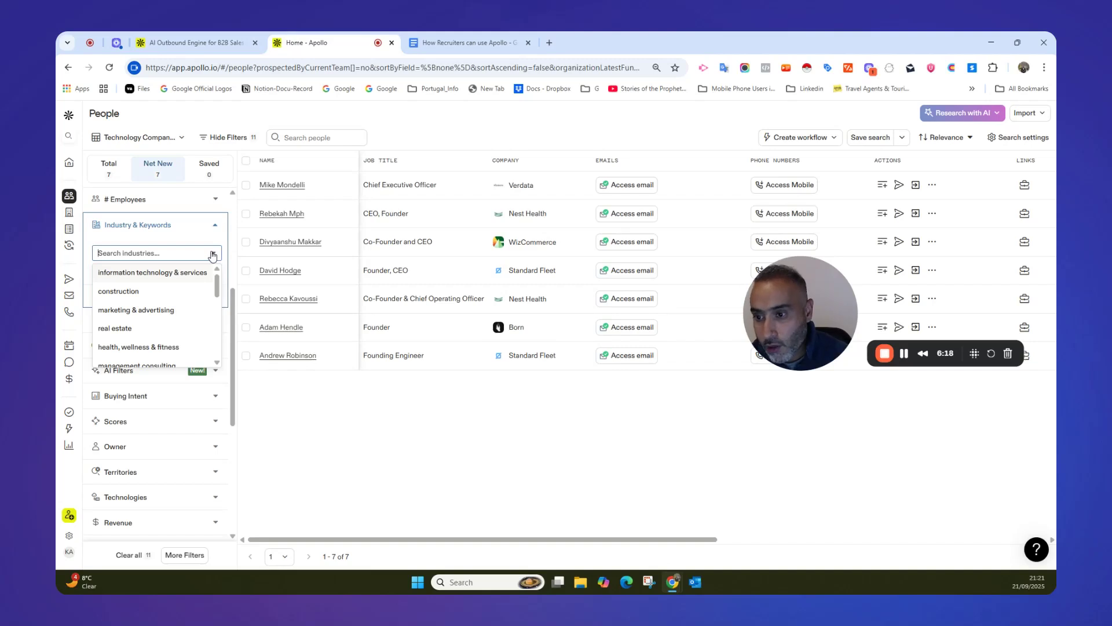
left_click(171, 278)
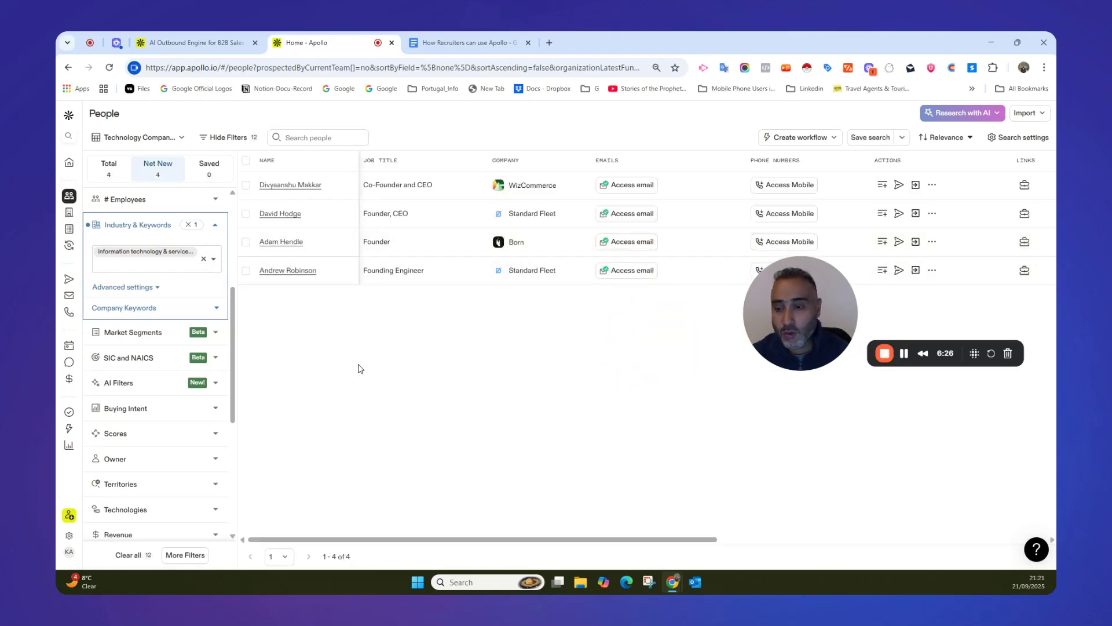
left_click(215, 225)
scroll(218, 310, "down", 3)
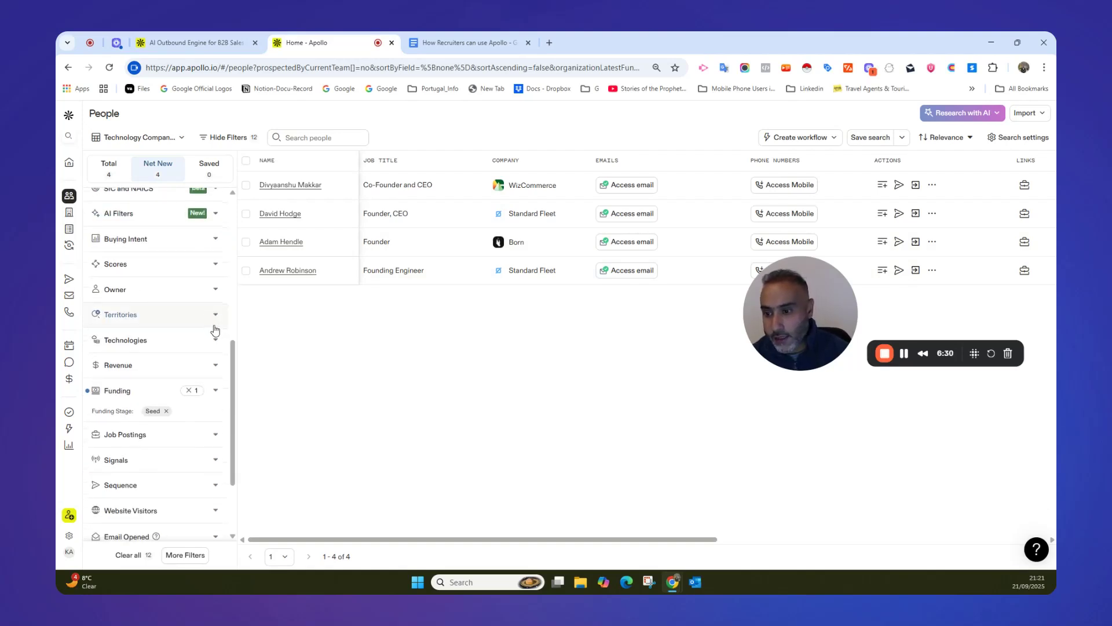
scroll(218, 335, "down", 1)
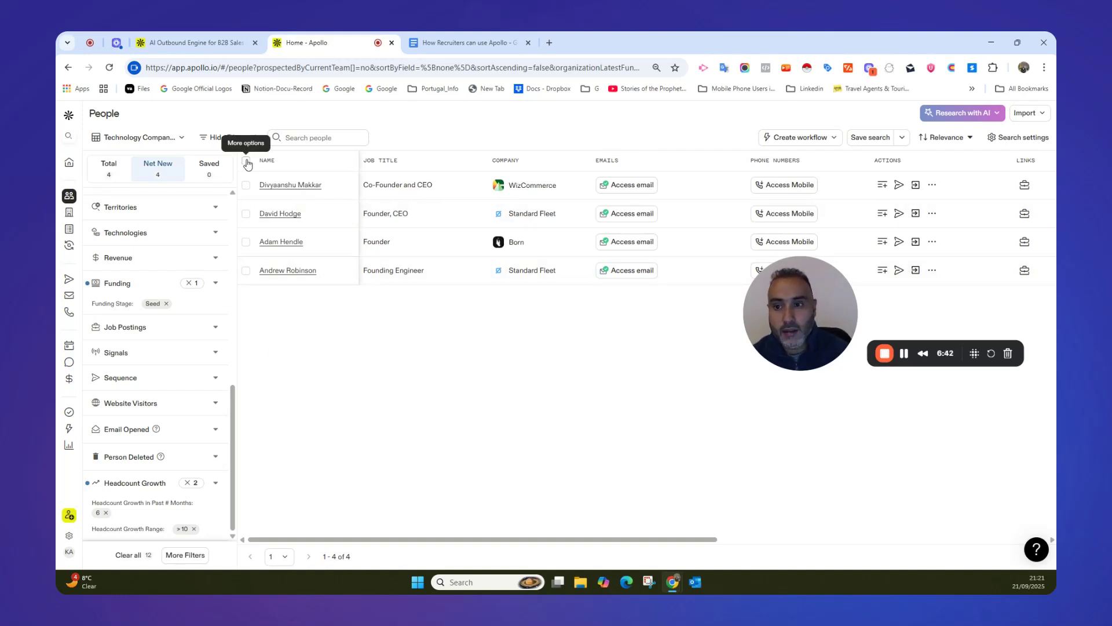
Bulk-select the people in the results with a maximum of 1 person per company.
left_click(248, 163)
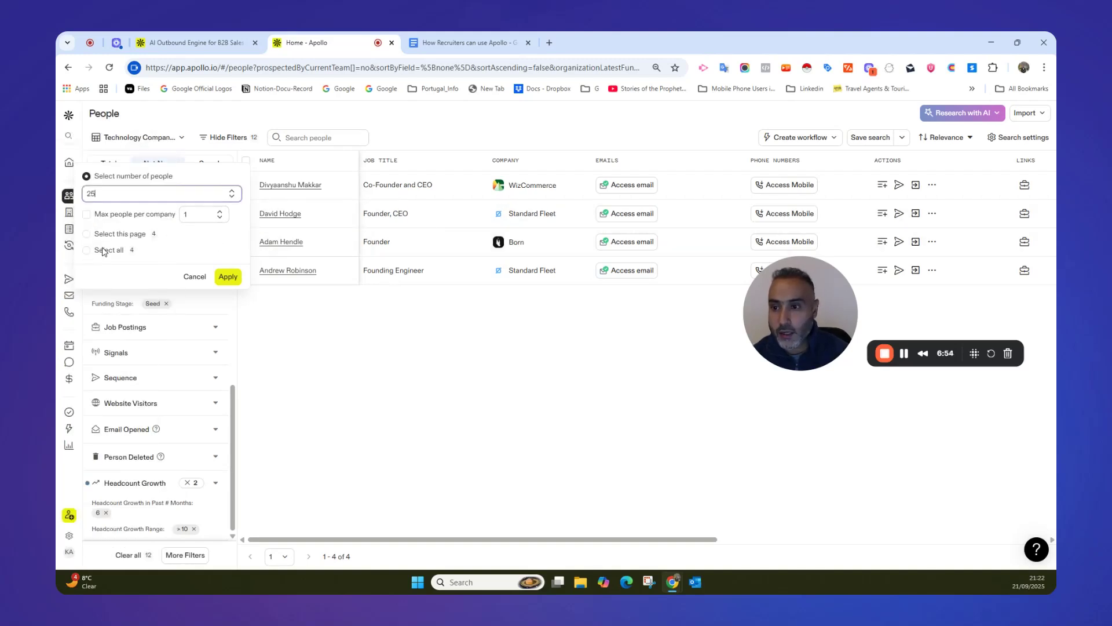
left_click(110, 214)
left_click(94, 193)
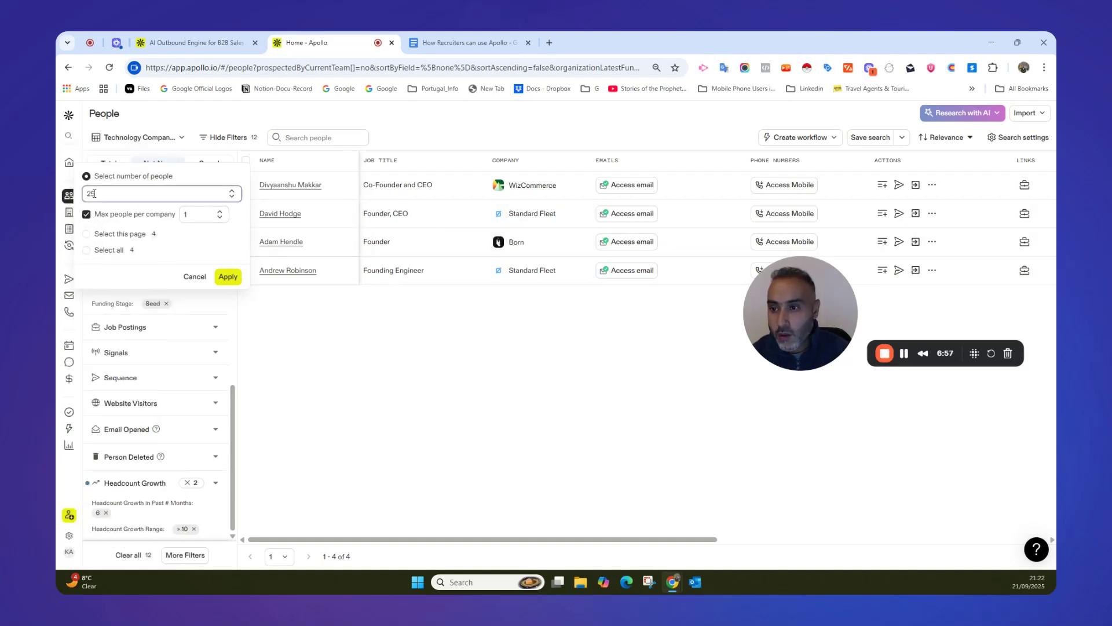
left_click_drag(100, 193, 87, 192)
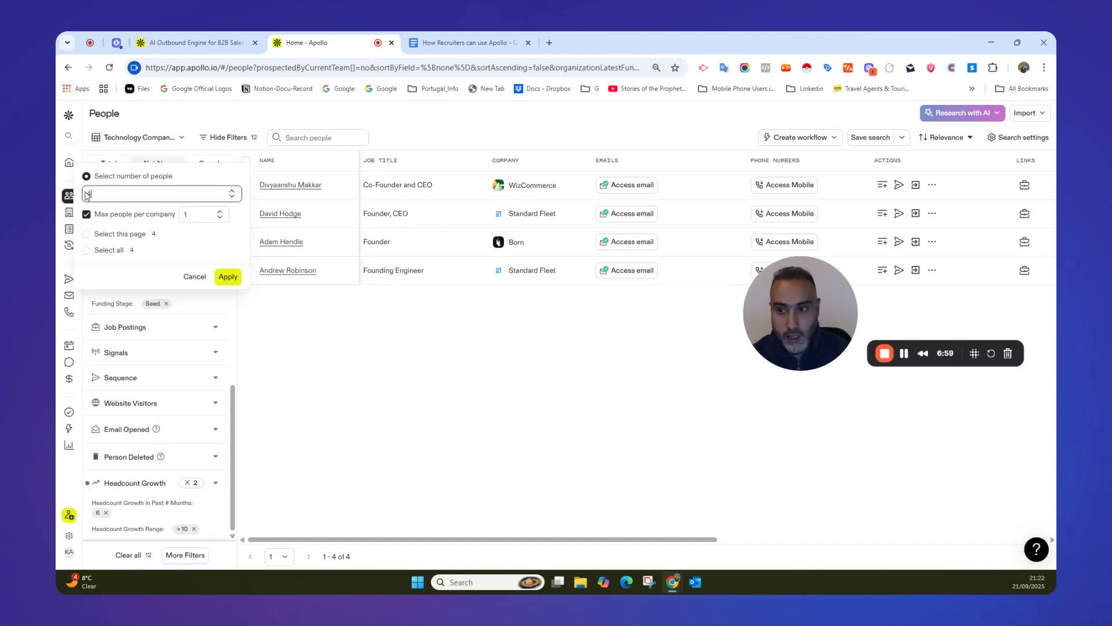
left_click(226, 277)
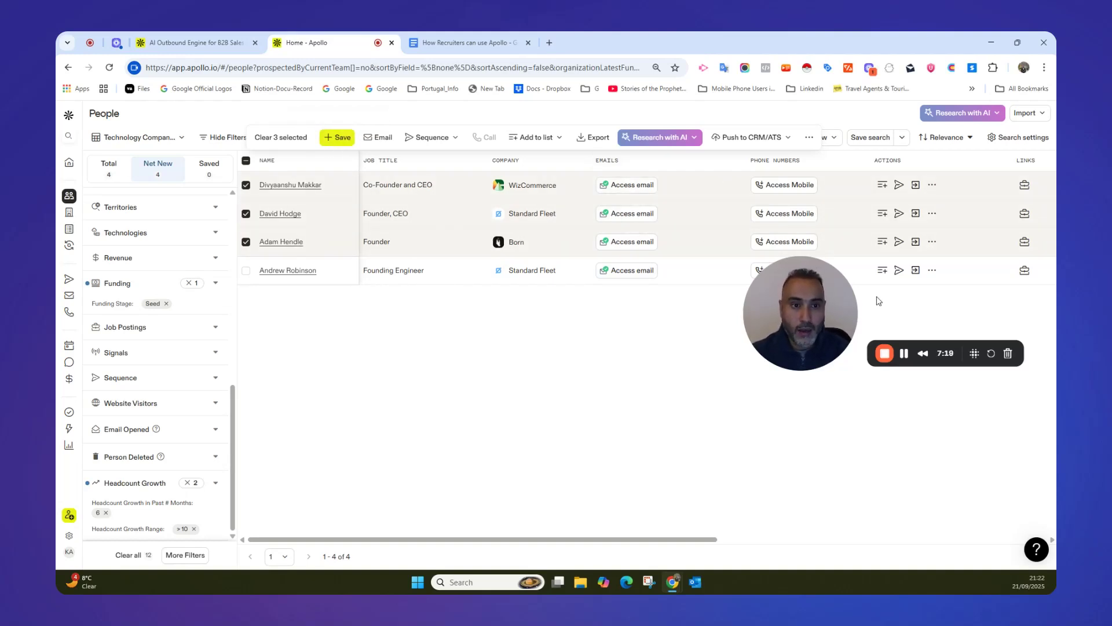
left_click_drag(842, 286, 822, 329)
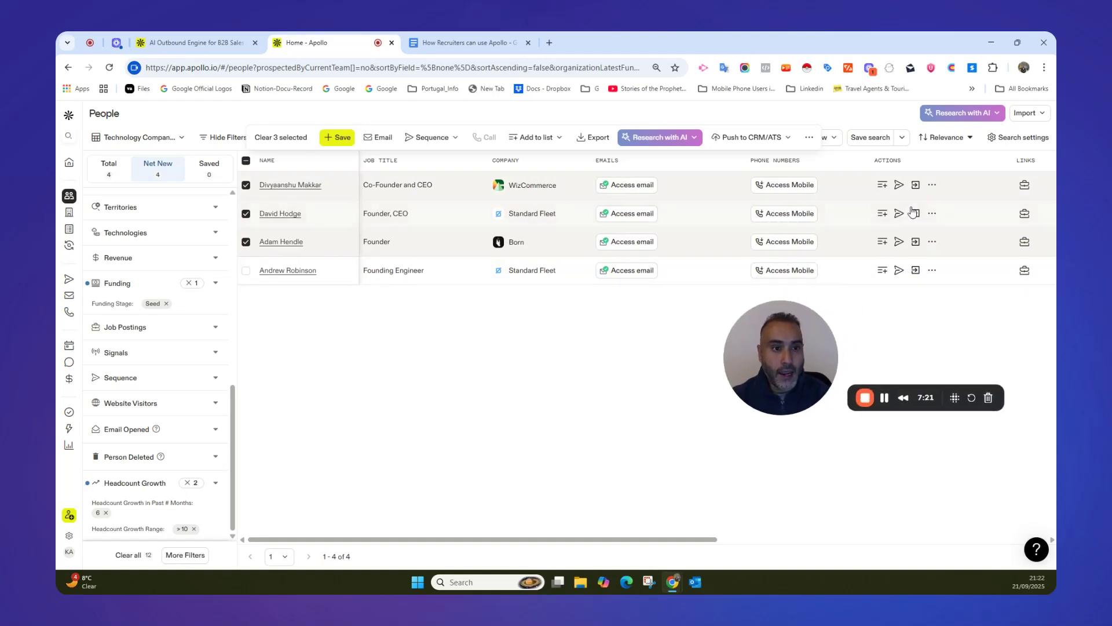
Save the filters as a new search named "Growth Companies", copying the name from the Module 2 heading in the Google Docs outline.
left_click(902, 139)
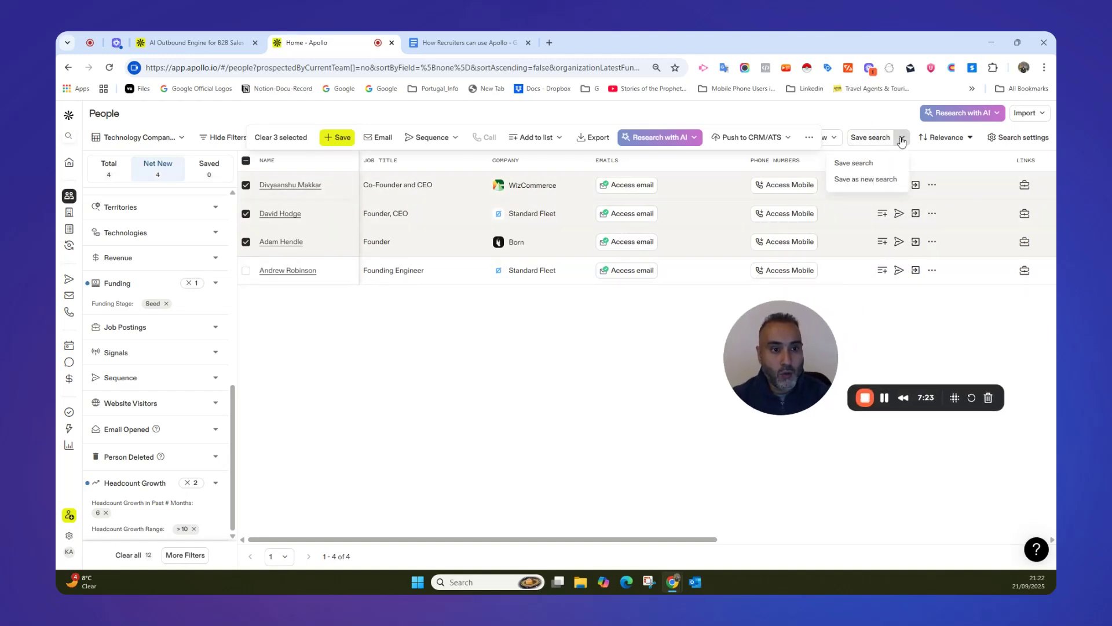
left_click(867, 181)
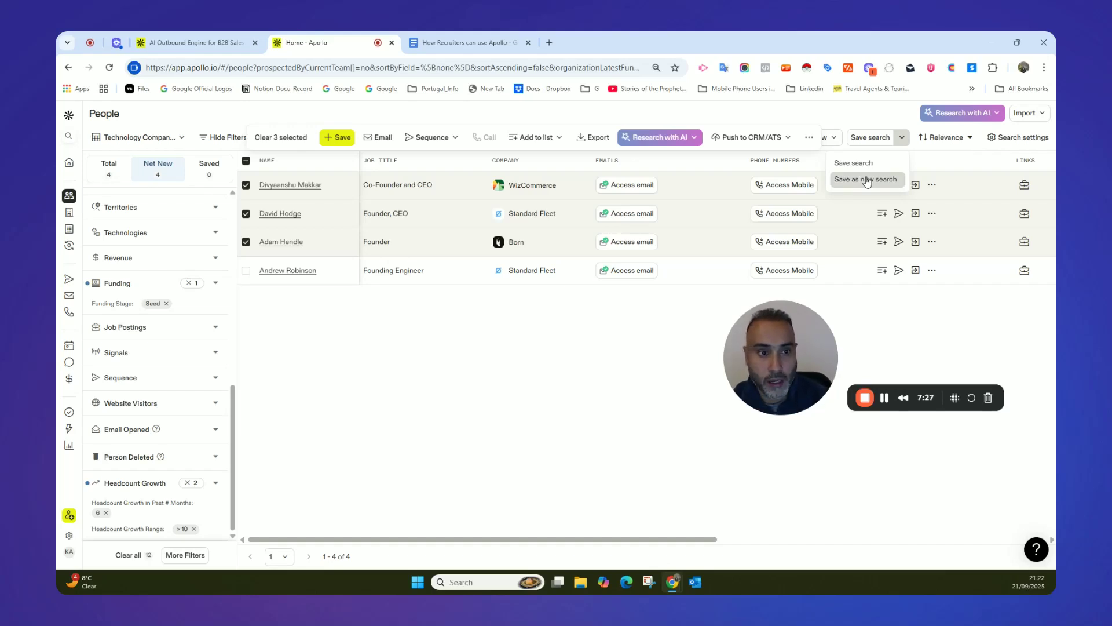
left_click(978, 169)
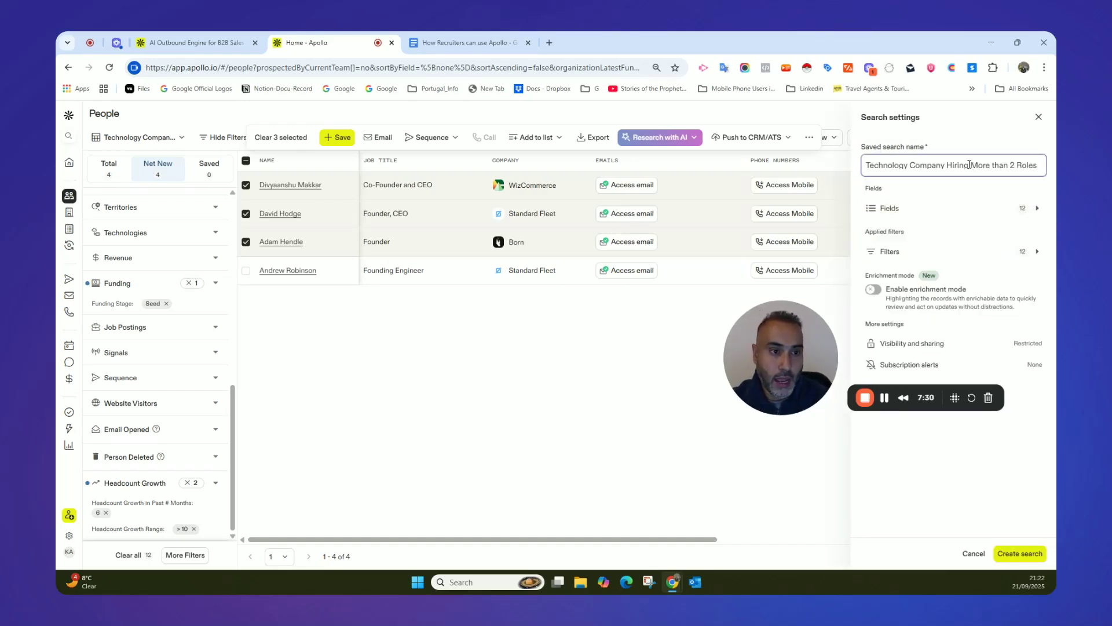
triple_click(971, 167)
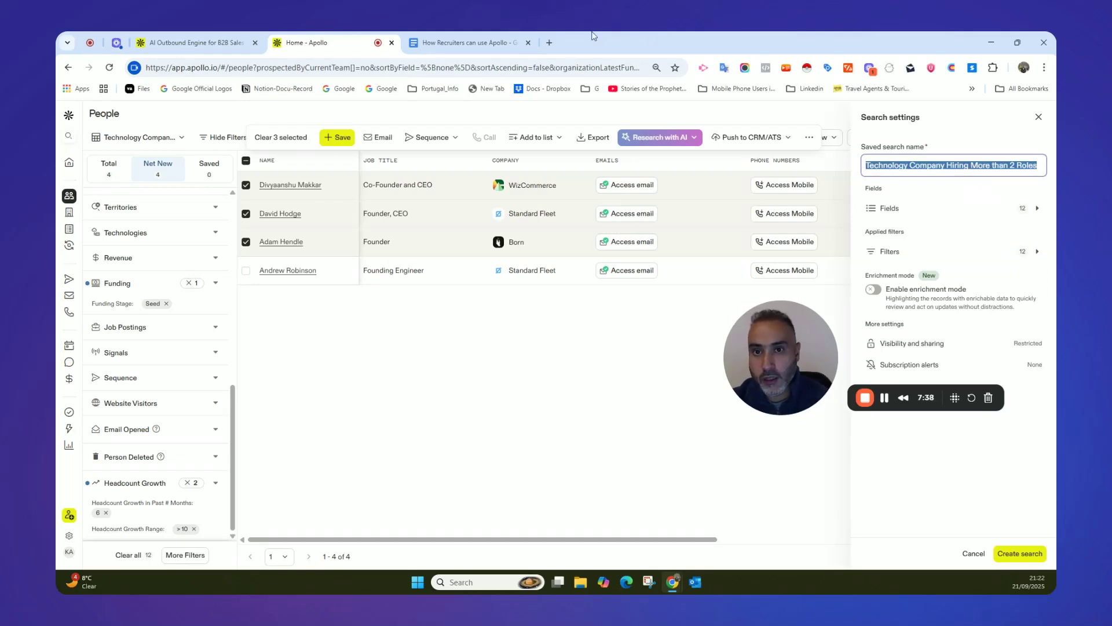
left_click(494, 36)
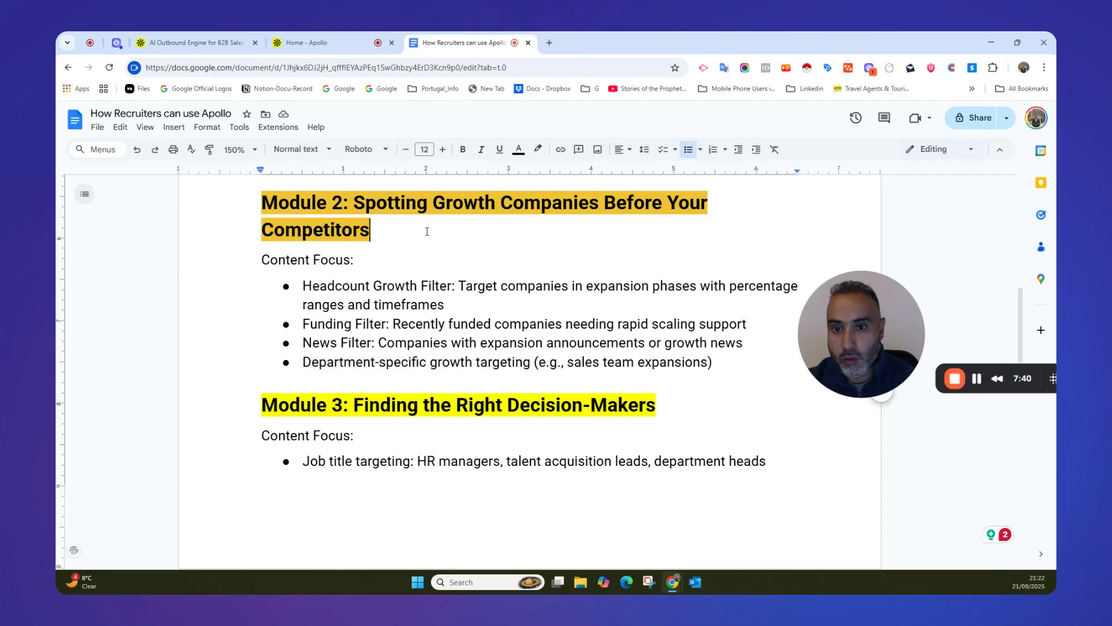
left_click_drag(433, 204, 600, 210)
key("ctrl+c")
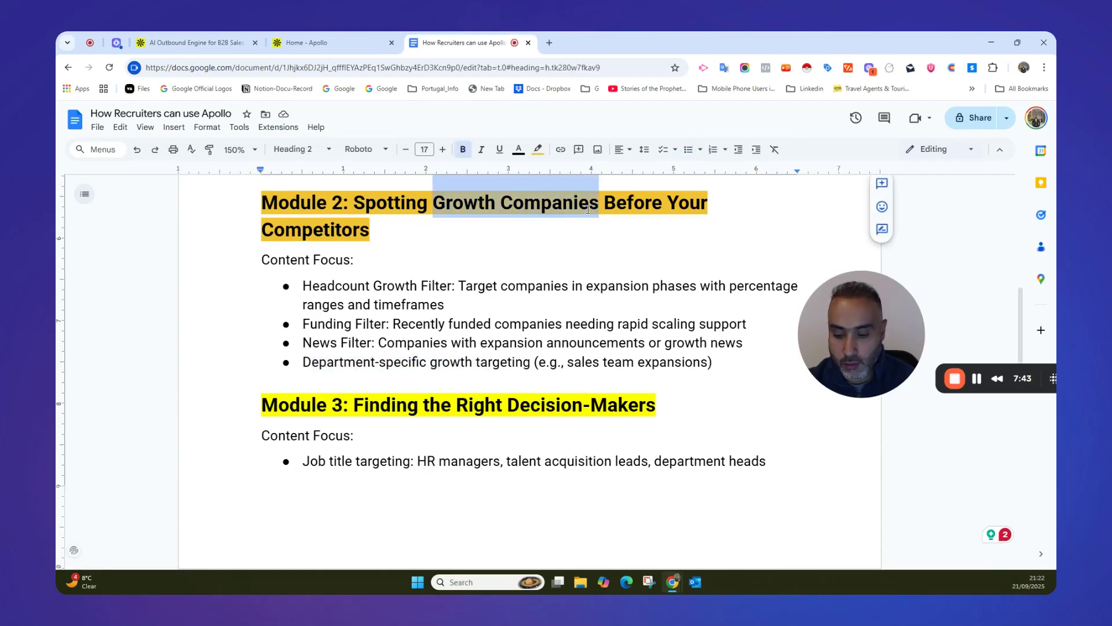
left_click(351, 42)
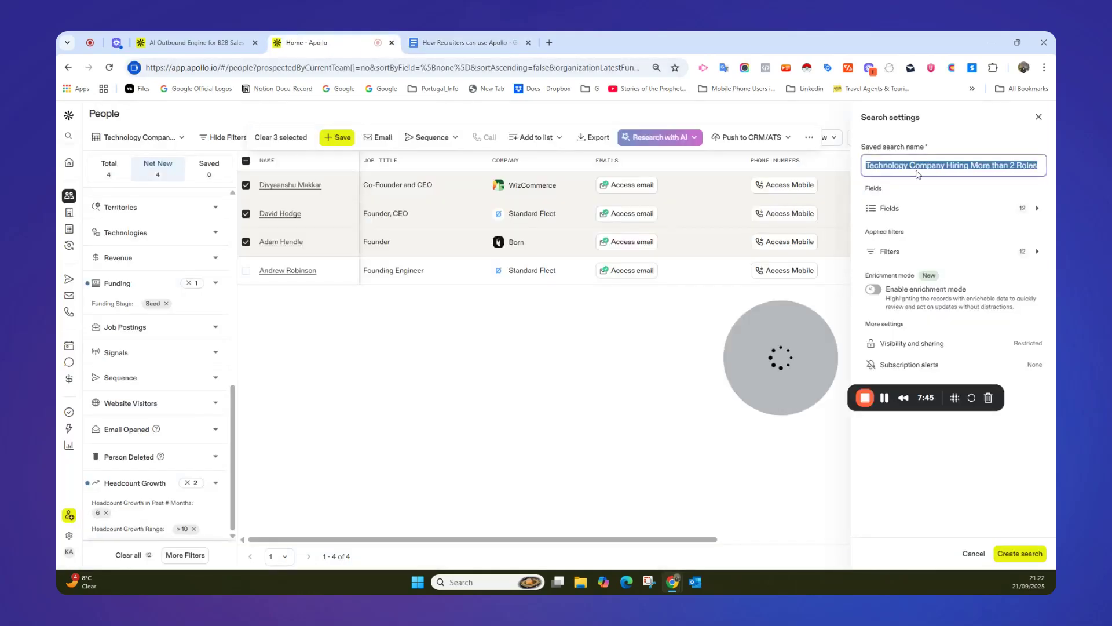
key("ctrl+v")
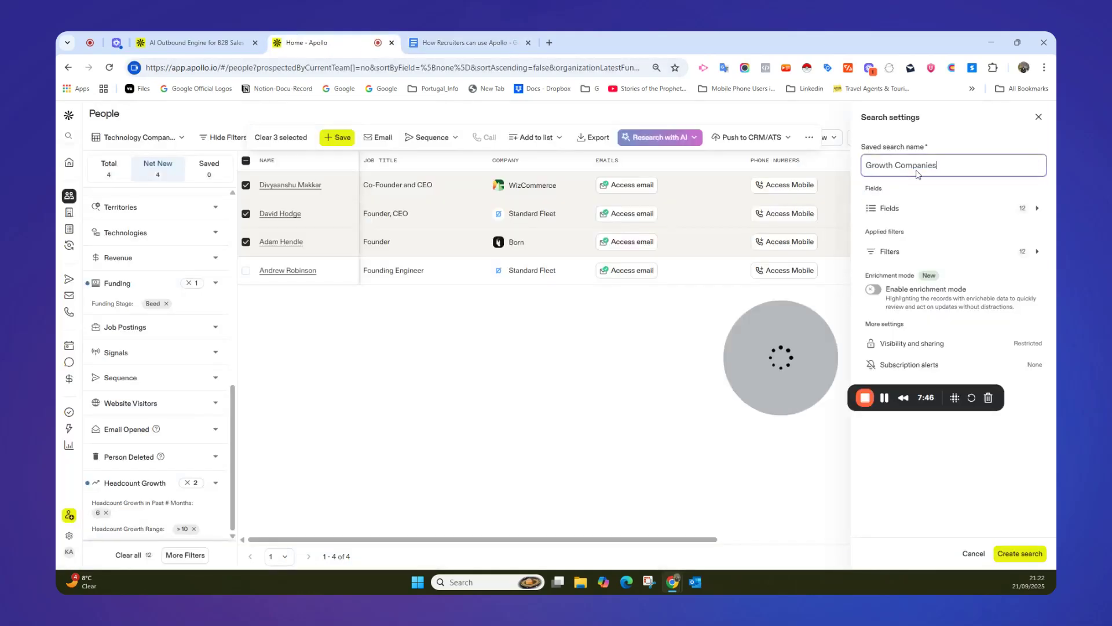
left_click(1031, 555)
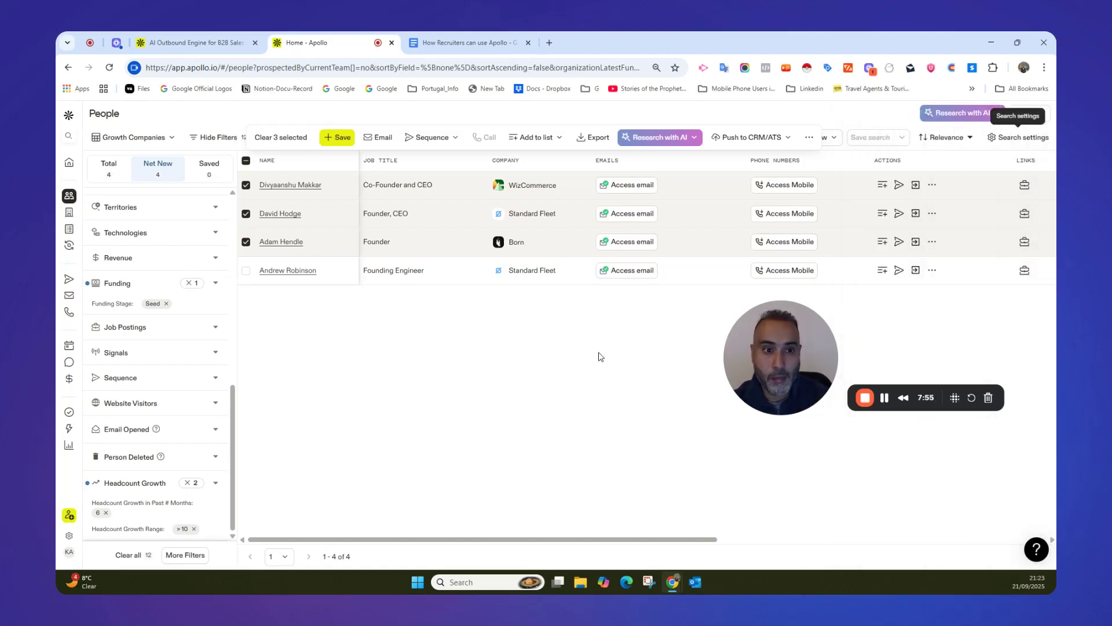
Look at the frequency options in the subscription alerts of the "Growth Companies" saved search, and close them without choosing one.
left_click(172, 139)
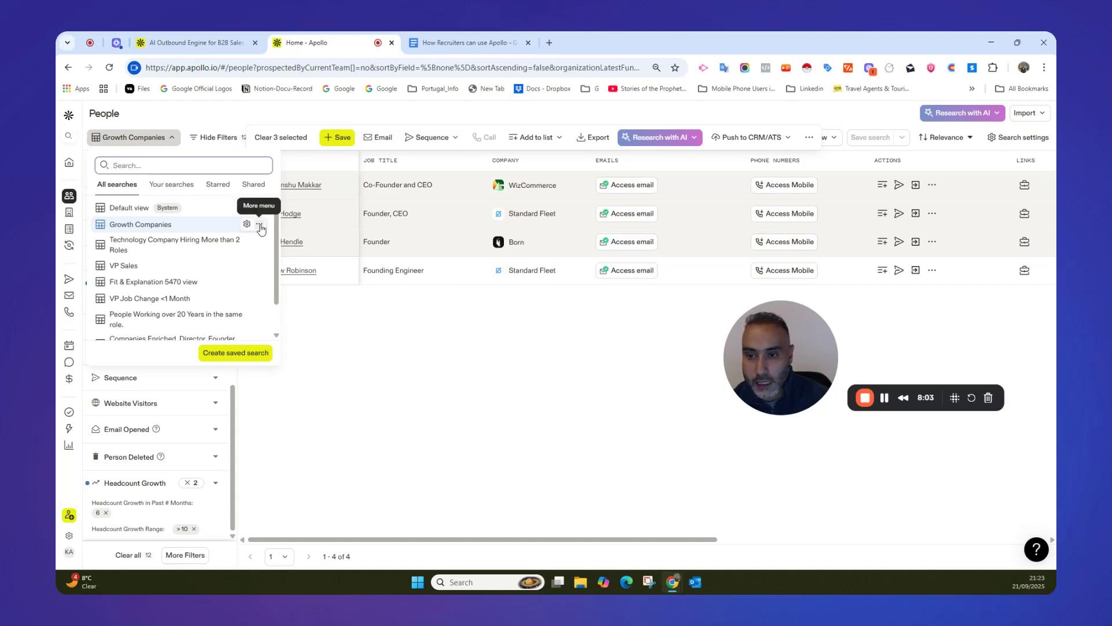
left_click(258, 224)
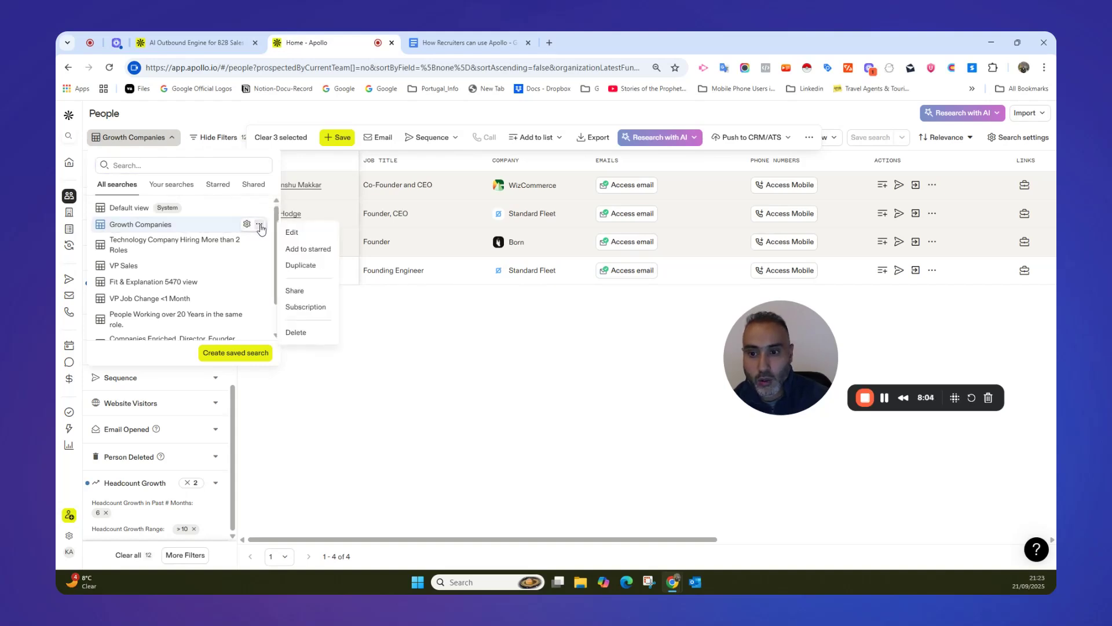
left_click(312, 305)
left_click(518, 323)
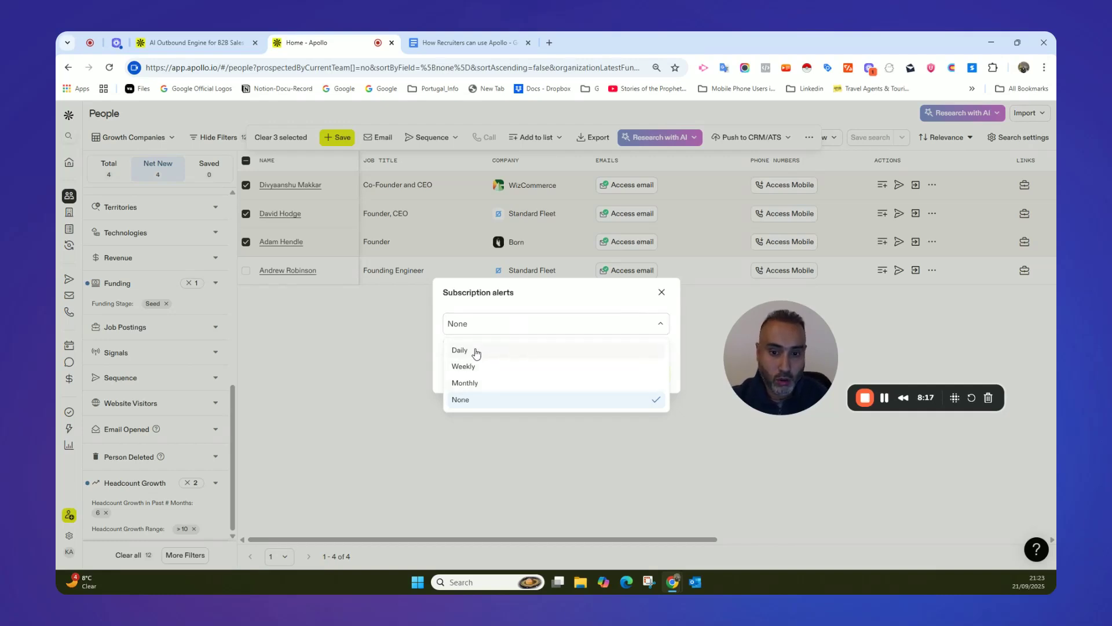
left_click(662, 293)
left_click(661, 294)
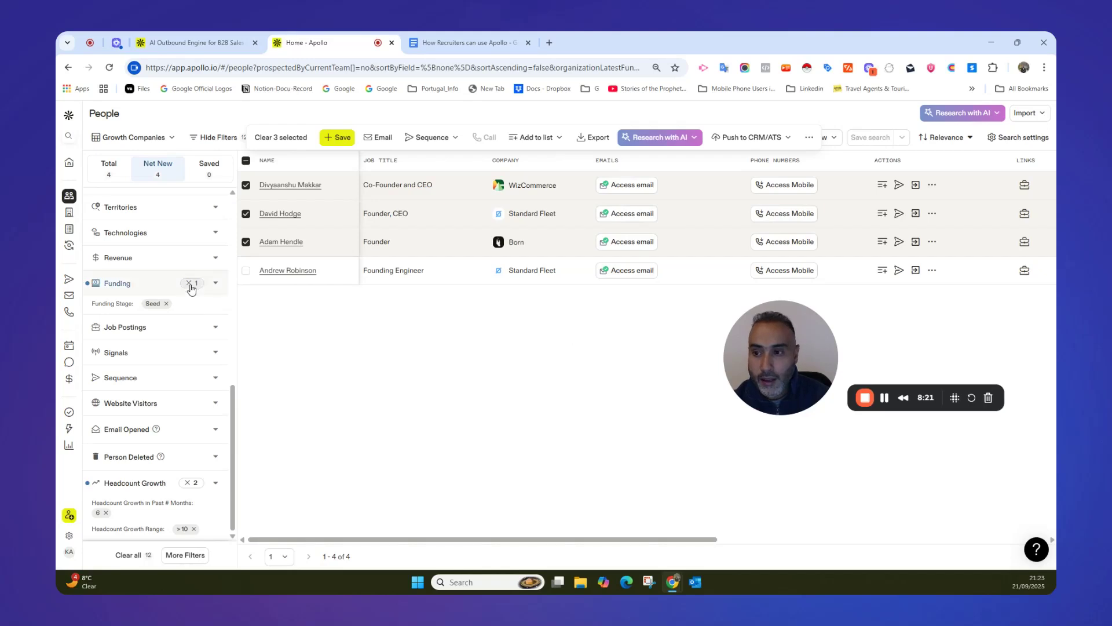
Open the Lists page and review the saved people and company lists.
mouse_move(81, 231)
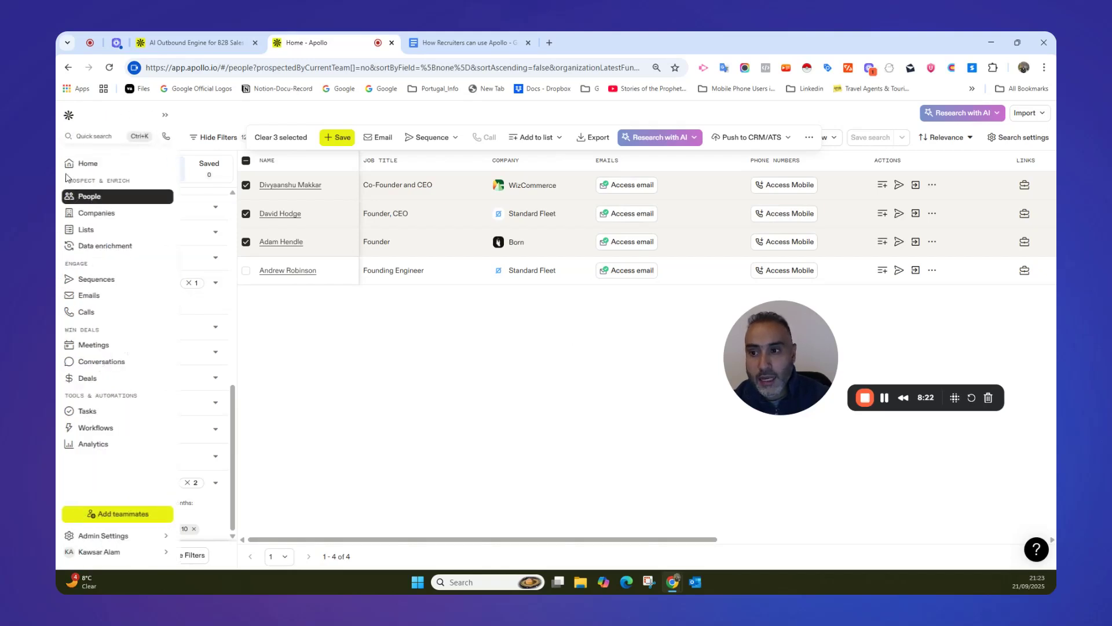
left_click(84, 231)
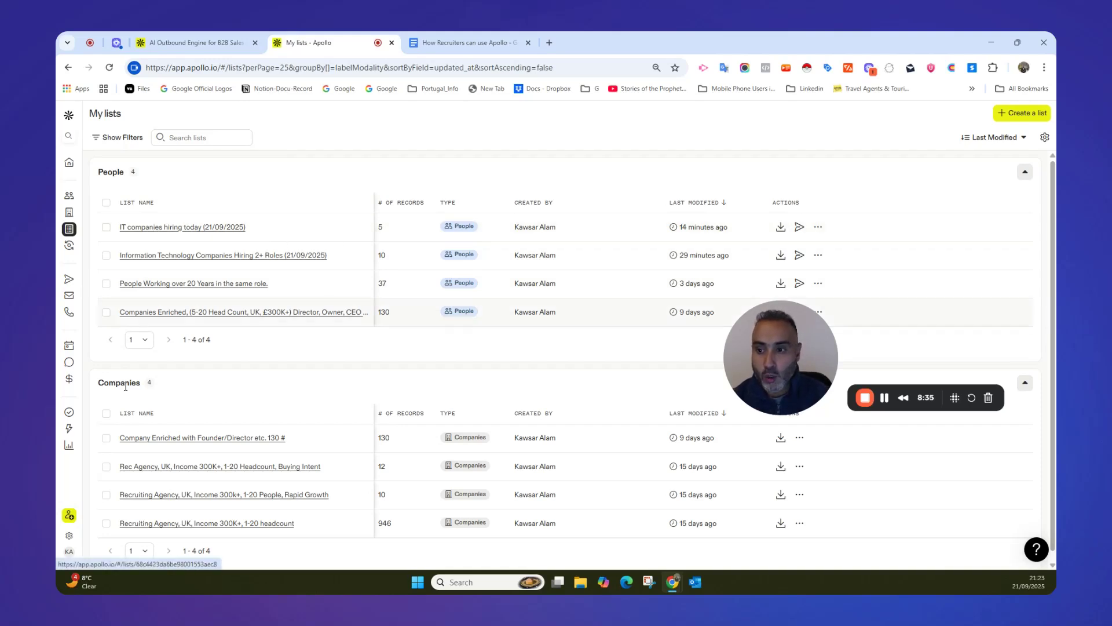
scroll(146, 382, "down", 1)
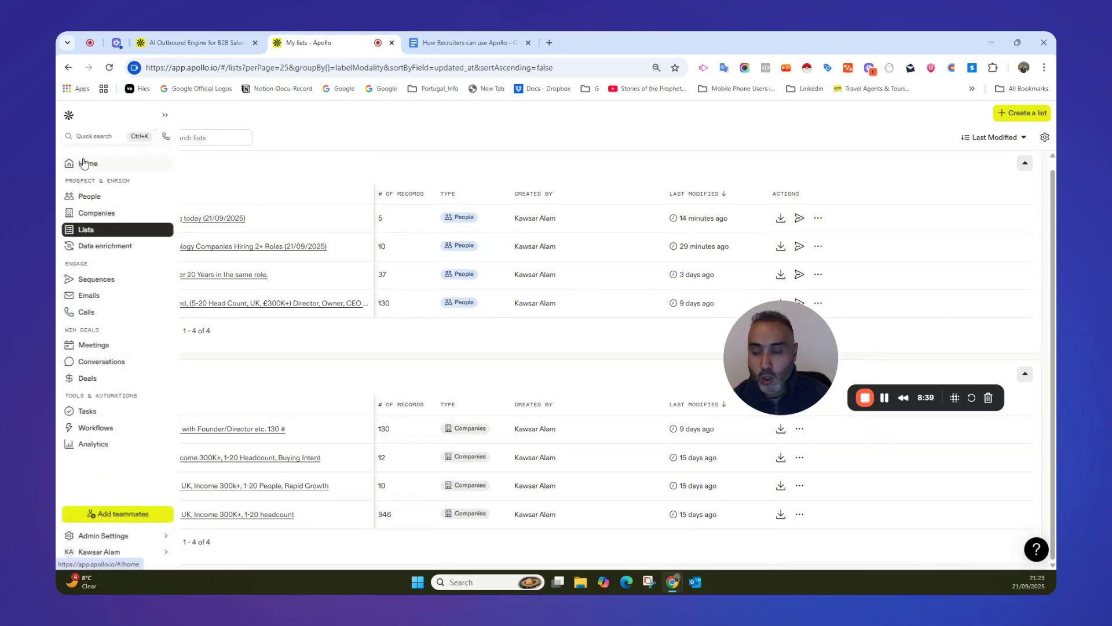
Return to the Apollo home page and switch to the "How Recruiters can use Apollo" document in Google Docs.
left_click(87, 163)
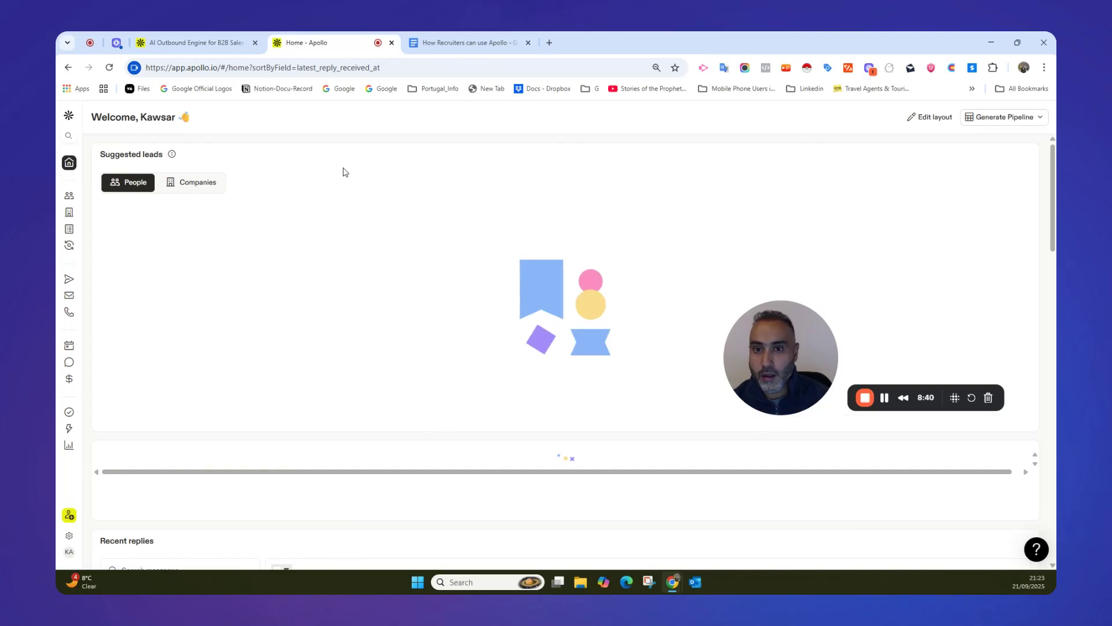
left_click(470, 44)
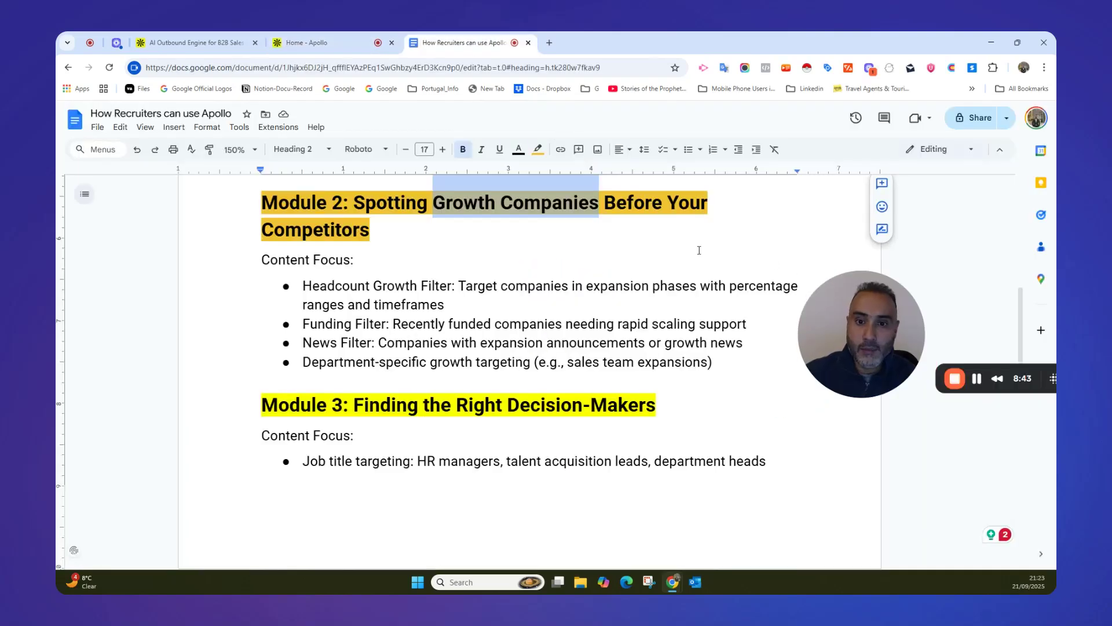